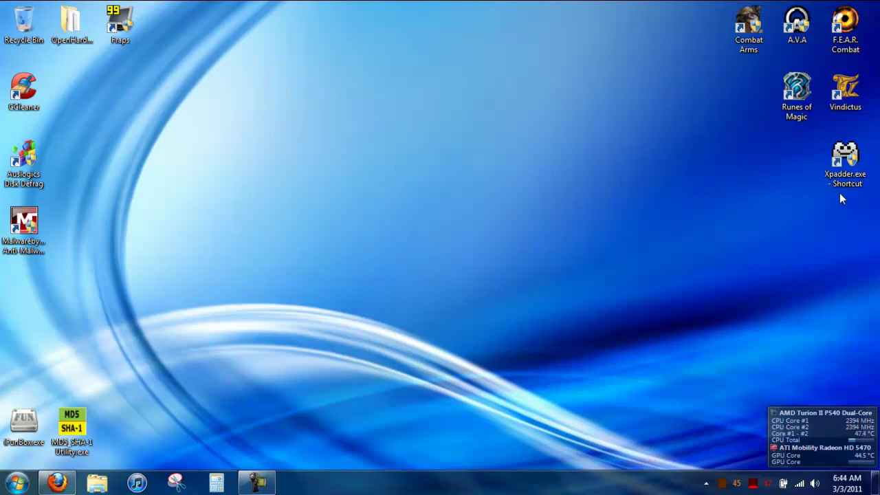
- In the Xpadder shortcut's properties, keep 'Run this program as an administrator' checked
right_click(843, 156)
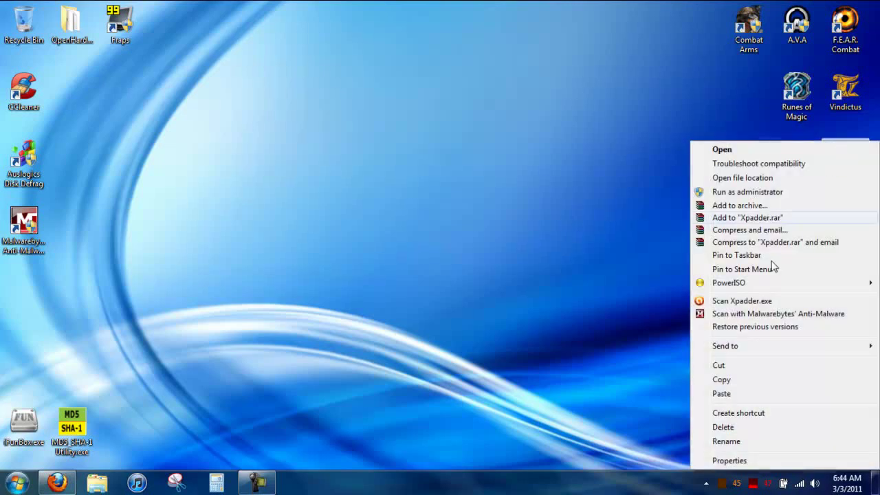
left_click(729, 461)
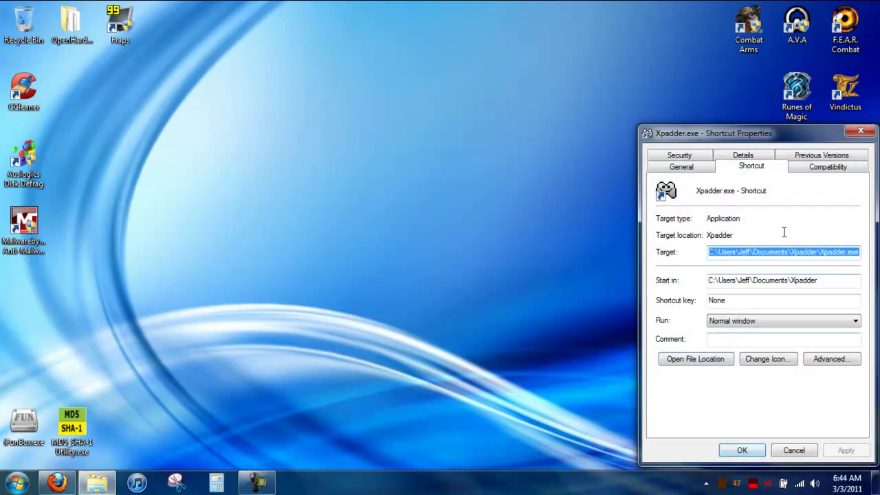
left_click(807, 172)
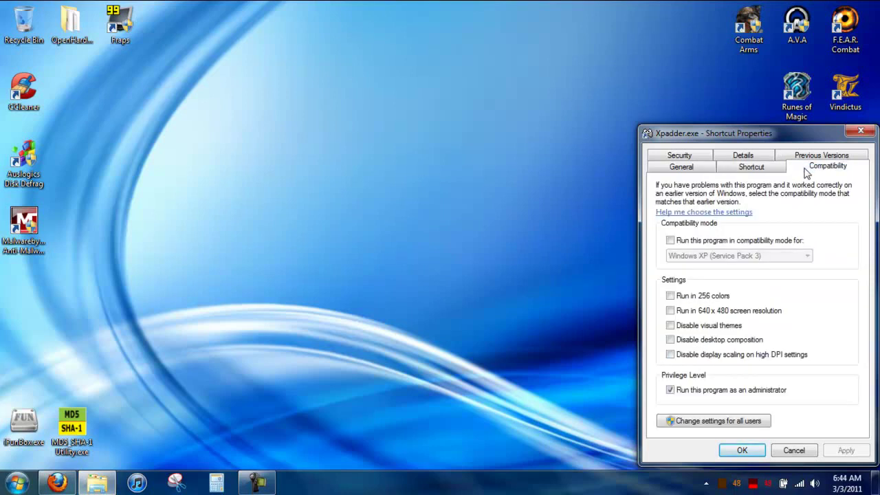
left_click(674, 393)
left_click(672, 392)
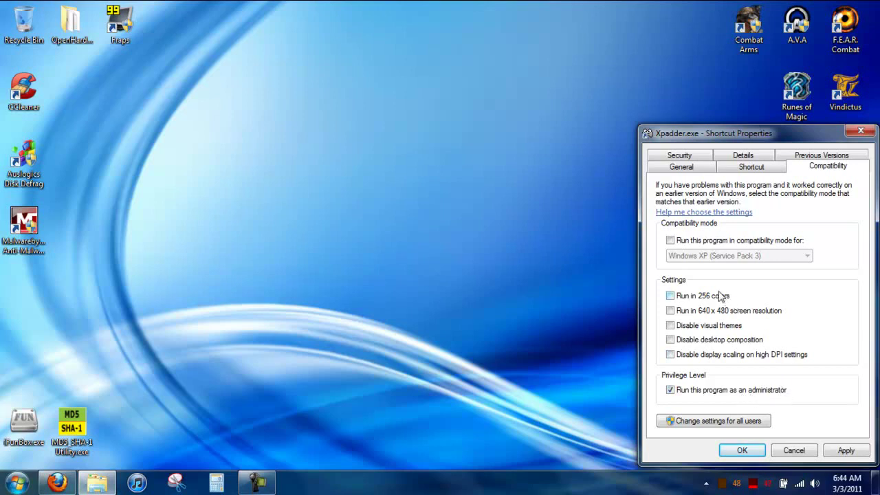
- Try Windows Vista (Service Pack 2) compatibility mode, switch it back off, and save with OK
left_click(669, 241)
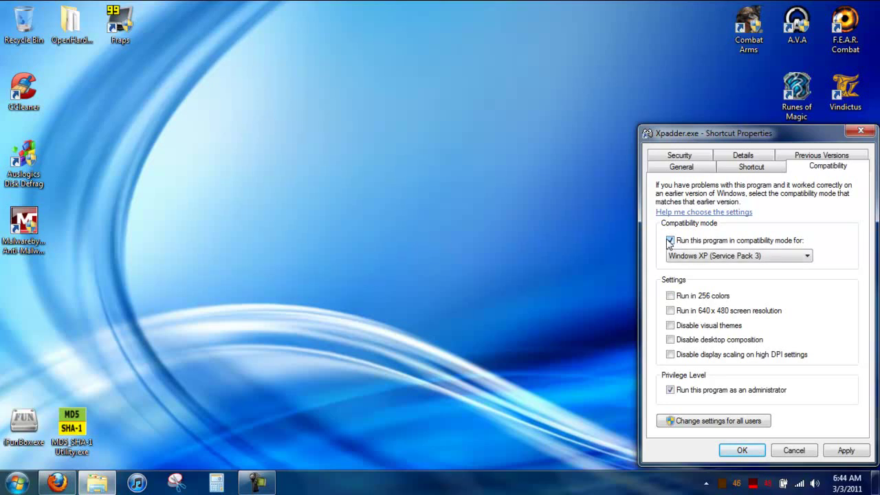
left_click(709, 256)
left_click(729, 352)
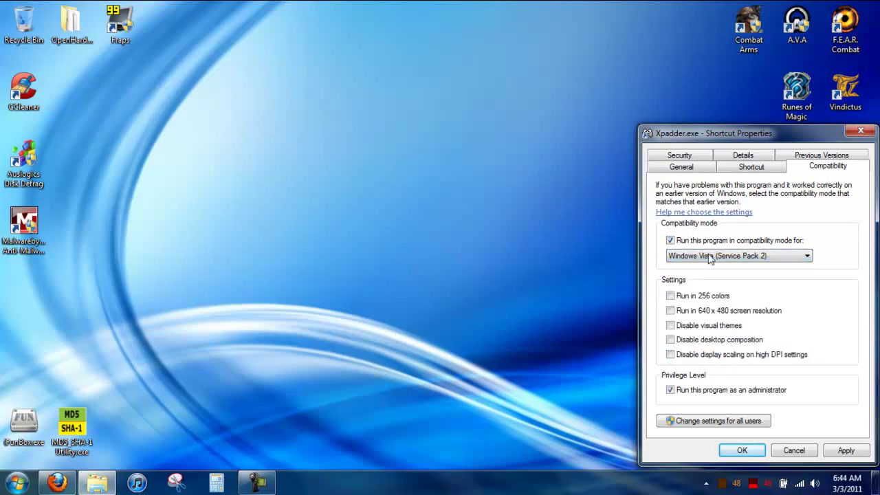
left_click(670, 240)
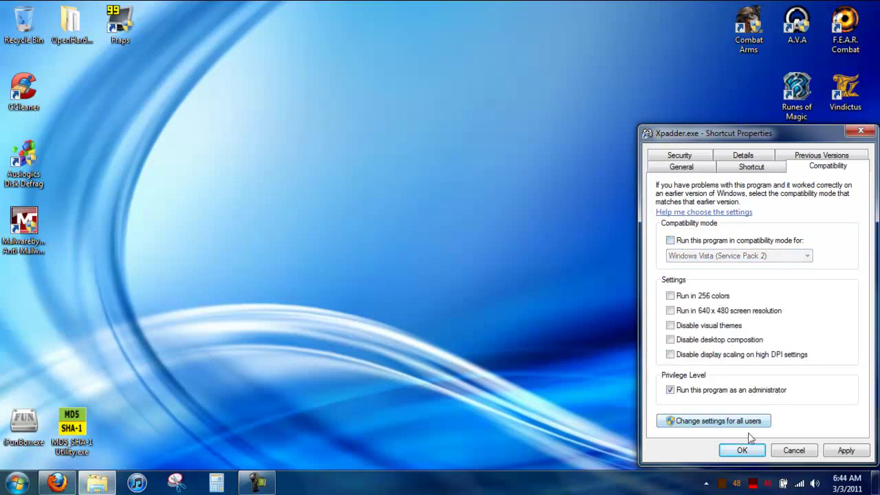
left_click(741, 448)
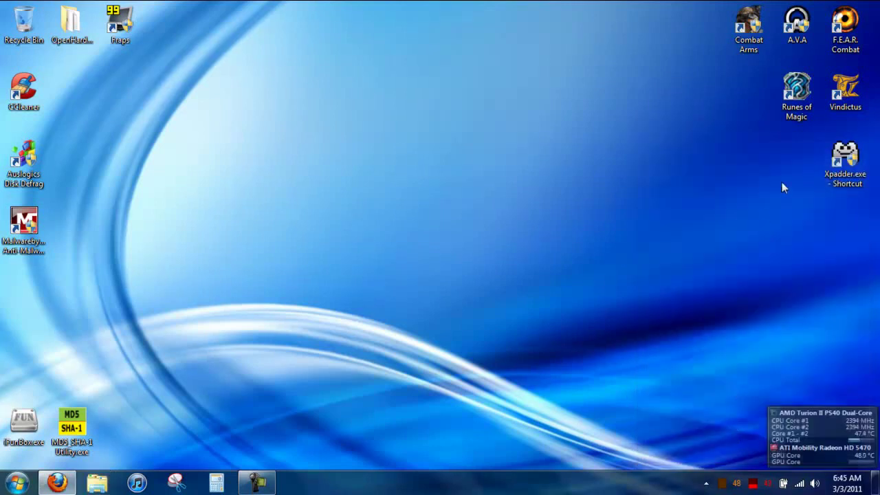
- Launch Xpadder and create a new controller layout for the Logitech Dual Action
left_click(853, 172)
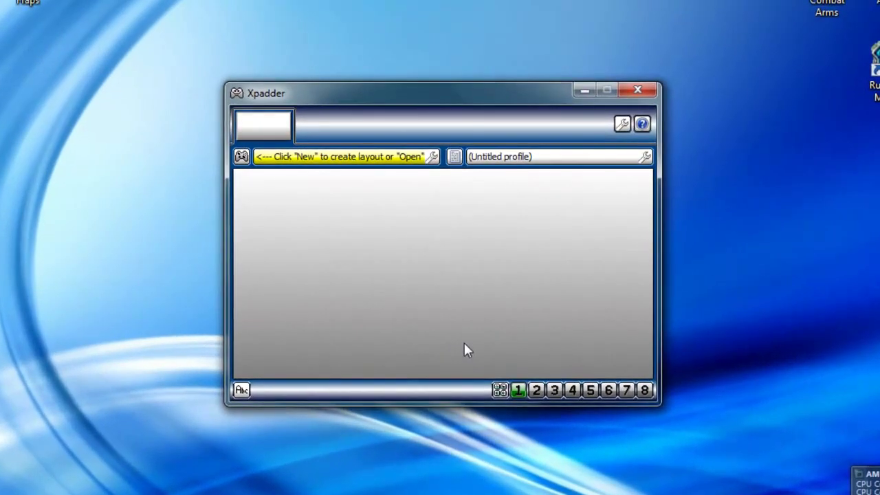
left_click(241, 158)
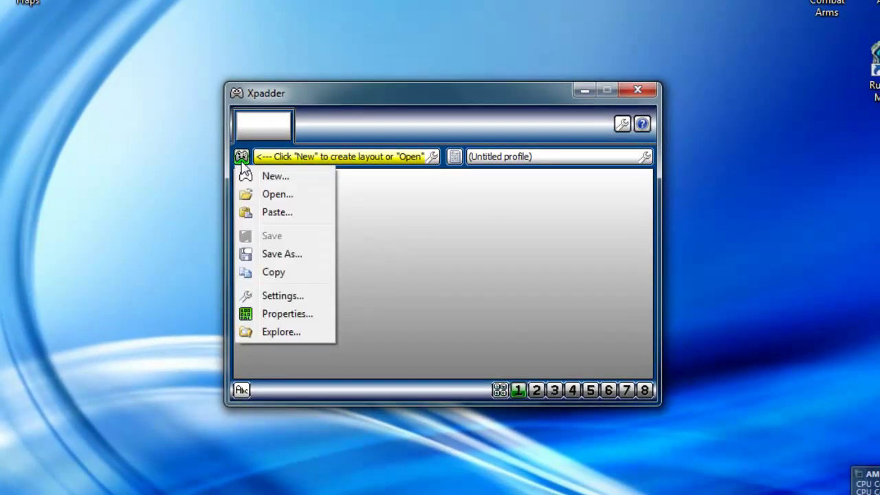
left_click(253, 177)
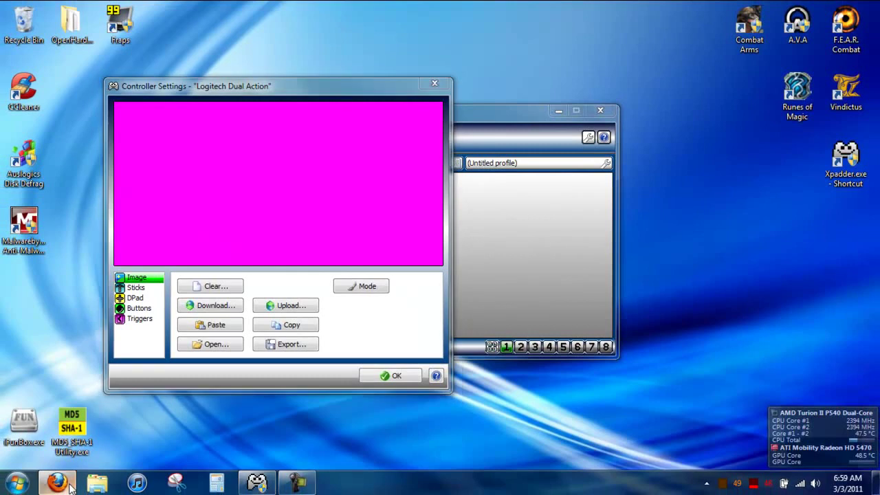
- On GCDB's PlayStation list, open Sony PlayStation2 DualShock 2 and copy its picture
left_click(69, 484)
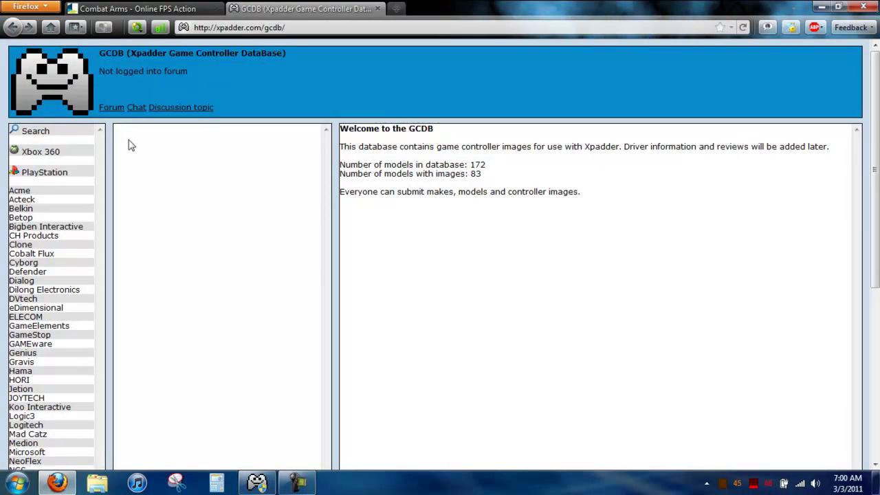
scroll(609, 195, "down", 3)
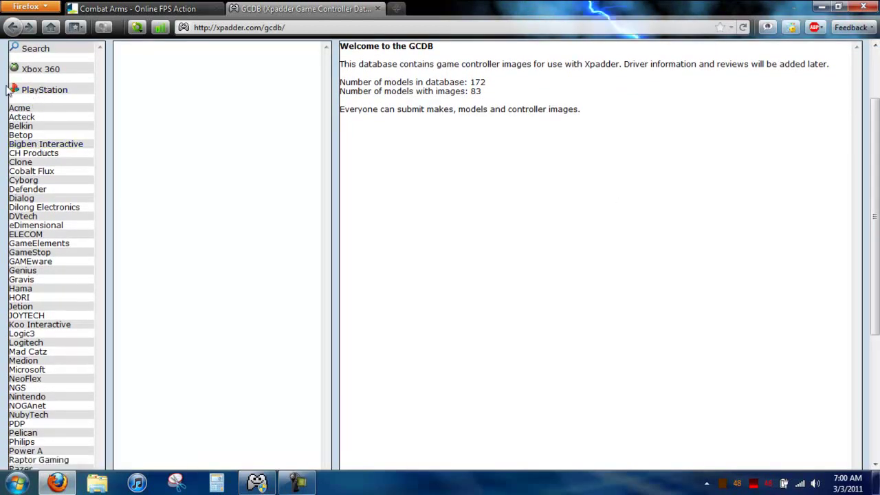
left_click(26, 90)
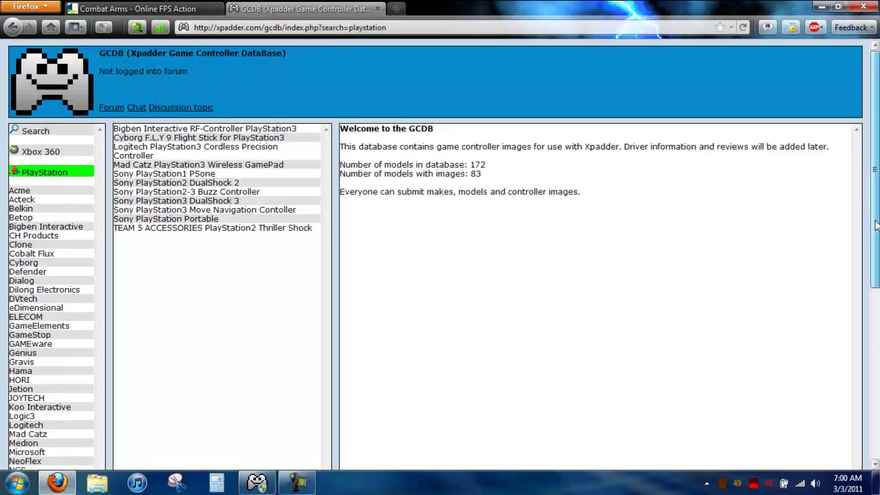
left_click(217, 184)
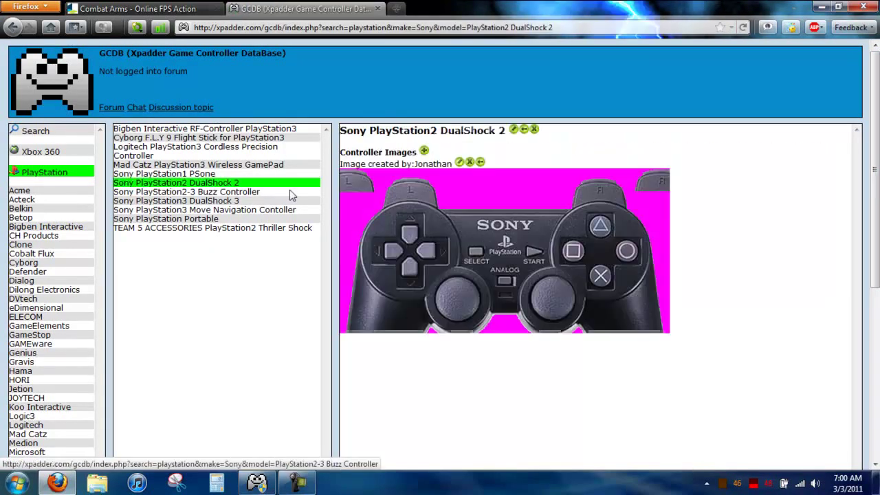
right_click(497, 215)
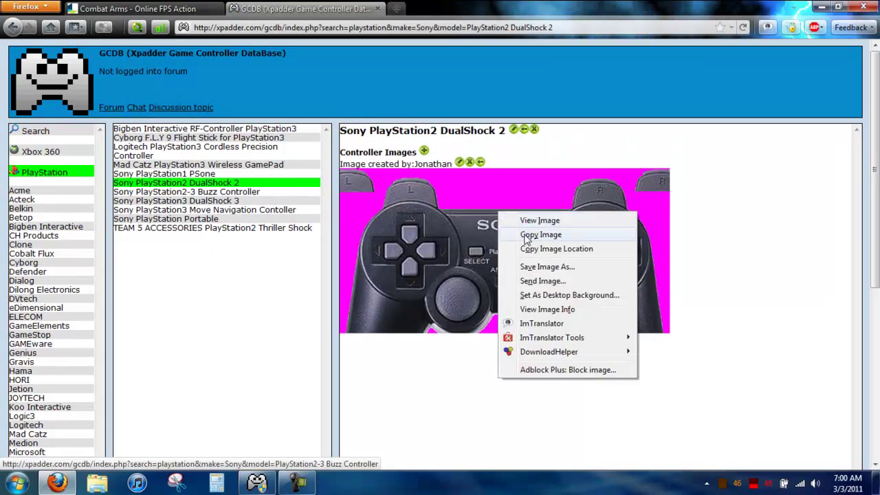
left_click(509, 231)
- Paste the copied DualShock 2 picture on Xpadder's Controller Settings Image page
left_click(820, 6)
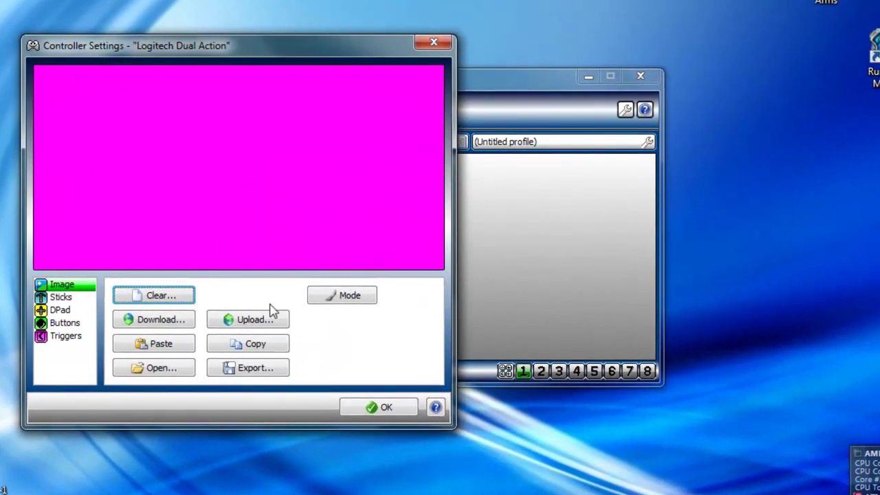
left_click(156, 346)
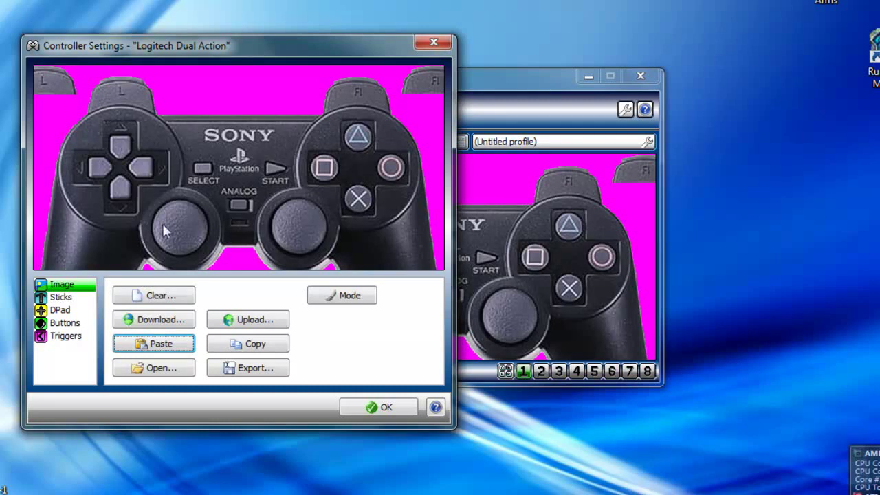
- Enable and detect both analog sticks (Axis X/Y and Axis Z/RZ)
left_click(71, 304)
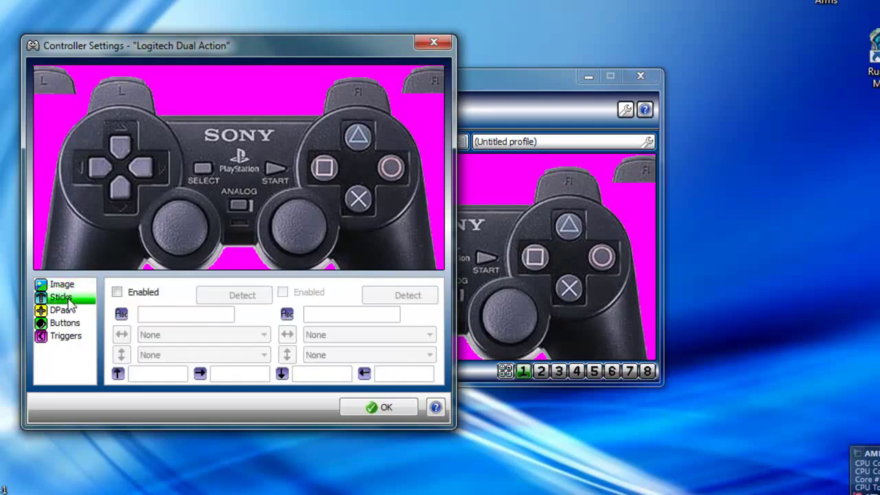
left_click(117, 292)
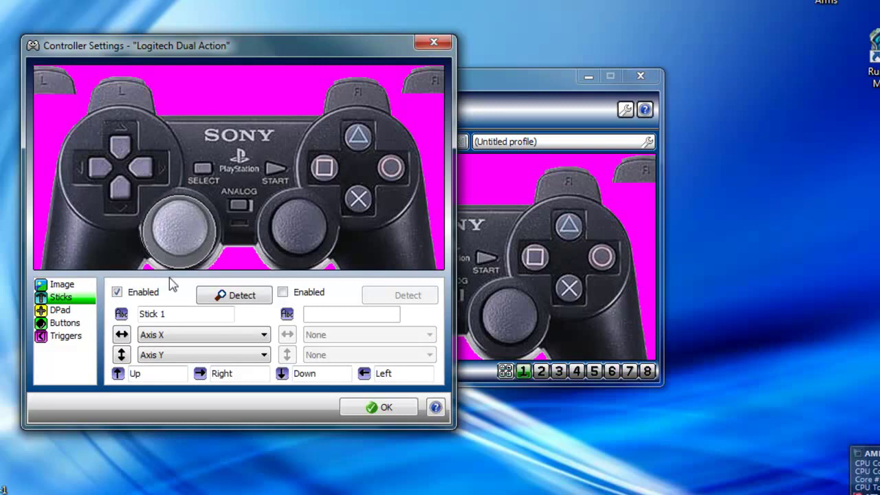
left_click(283, 292)
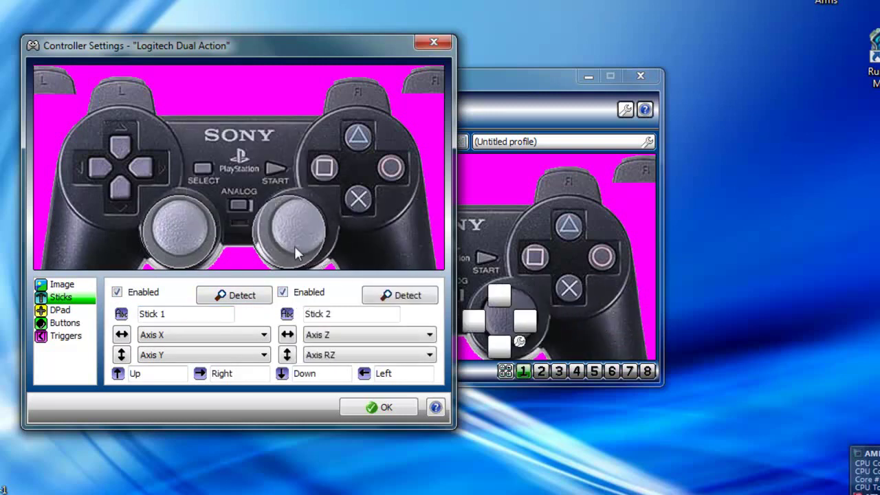
- Enable and detect the DPad, and drag its overlay onto the pictured D-pad
left_click(67, 311)
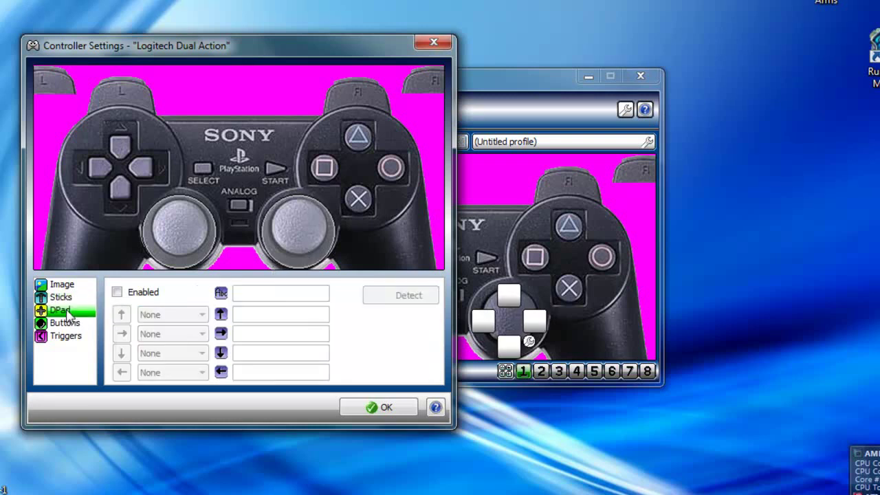
left_click(117, 293)
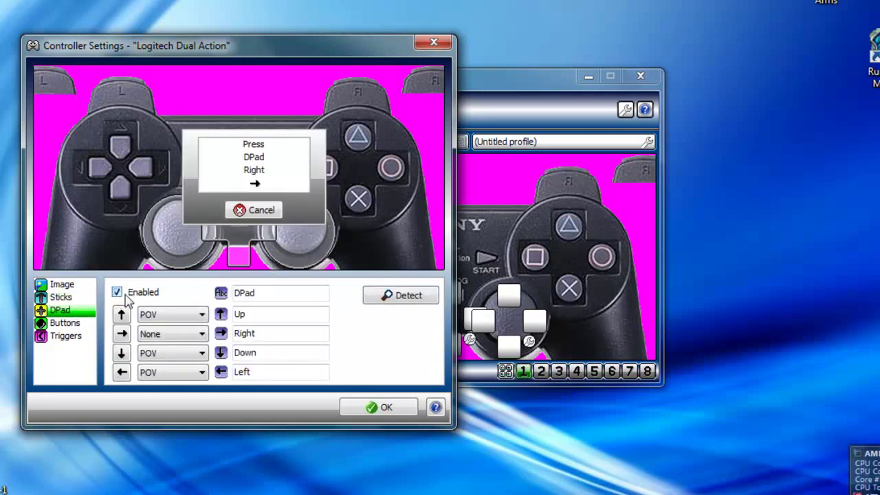
left_click_drag(255, 260, 127, 176)
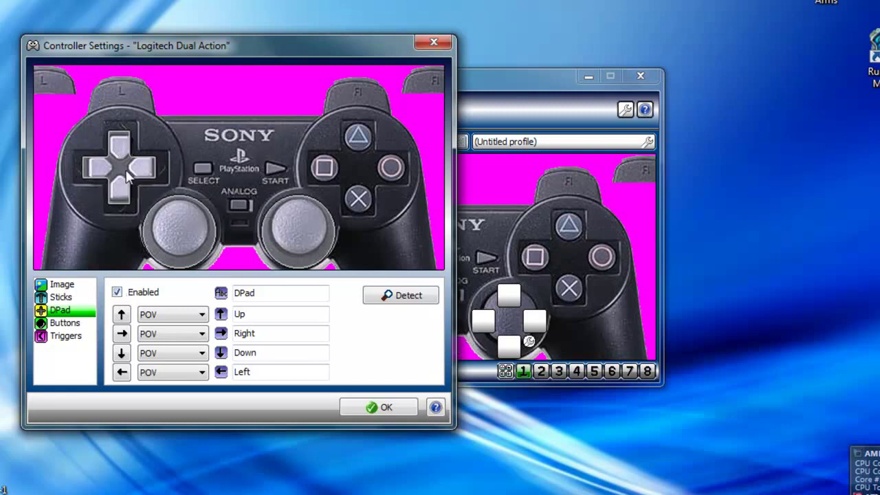
- Place button markers on SELECT, START (Button 10), cross (2), square (1), circle (3) and triangle (4)
left_click(71, 325)
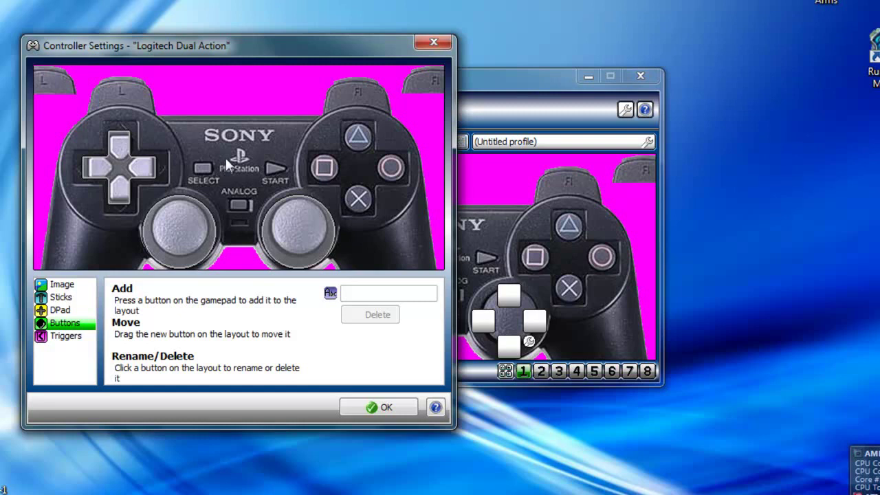
left_click_drag(252, 154, 204, 168)
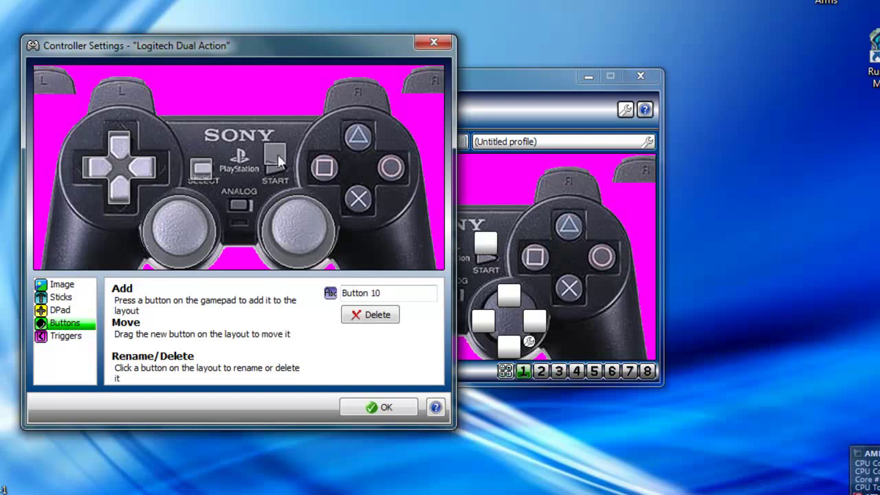
left_click_drag(278, 154, 275, 167)
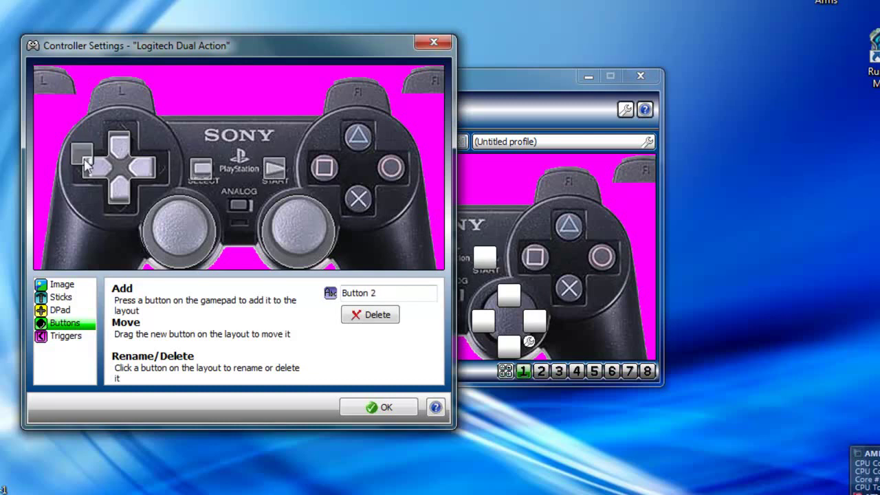
left_click_drag(317, 204, 358, 208)
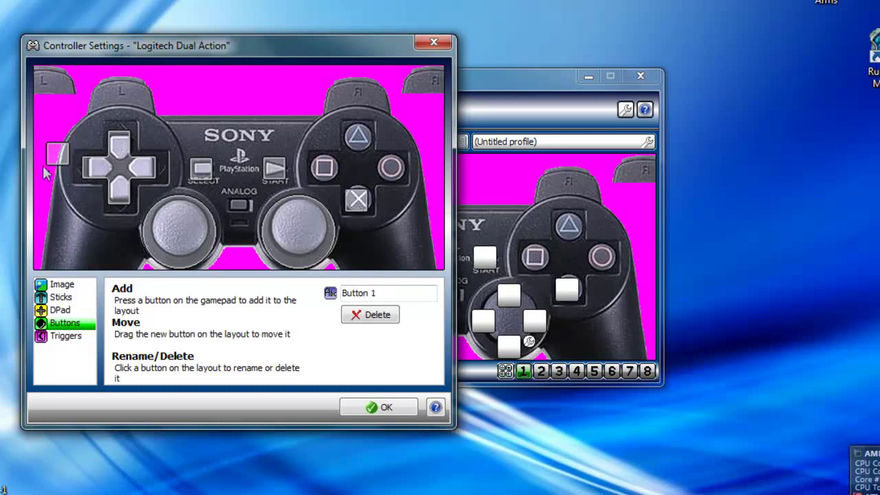
left_click_drag(58, 154, 322, 172)
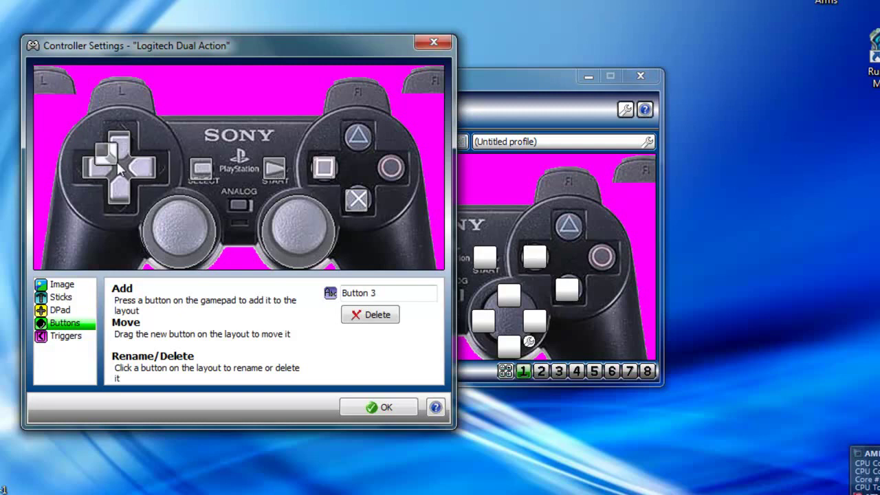
left_click_drag(110, 157, 400, 173)
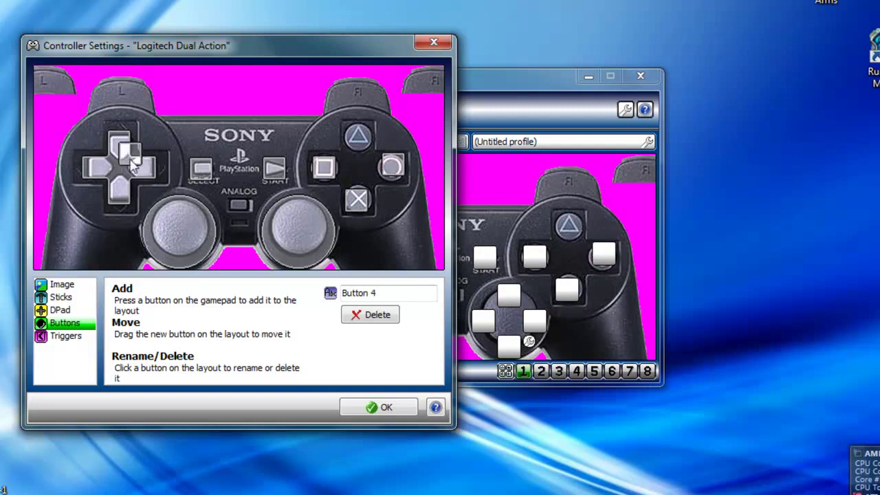
left_click_drag(131, 156, 361, 152)
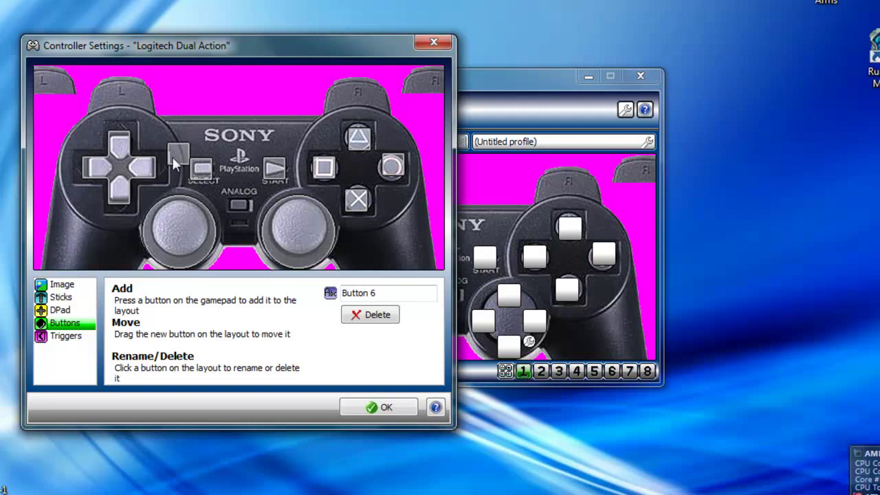
- Place Buttons 6, 8, 5, 7 on R1, R2, L1, L2, and Buttons 11, 12 on the sticks
left_click_drag(172, 157, 351, 100)
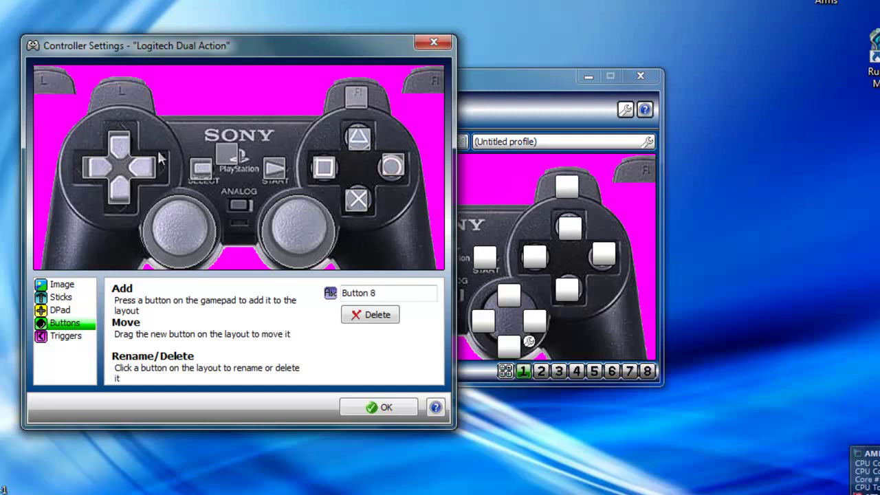
left_click_drag(222, 155, 430, 82)
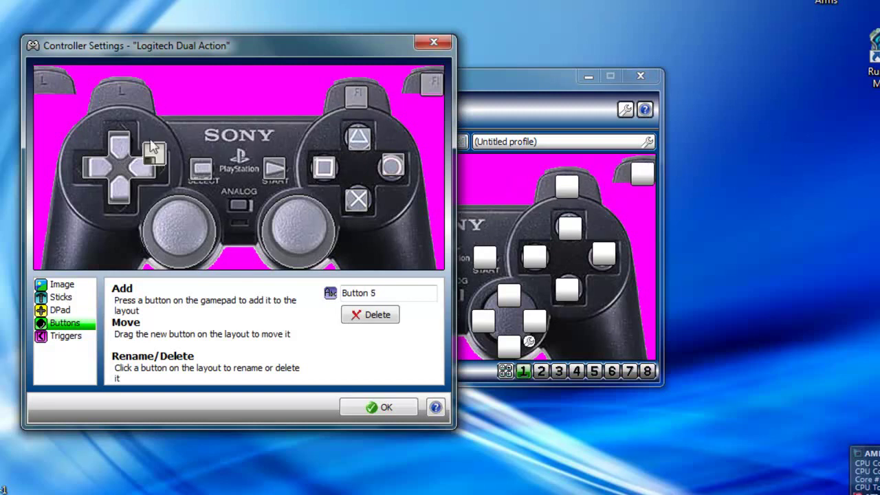
left_click_drag(155, 155, 138, 117)
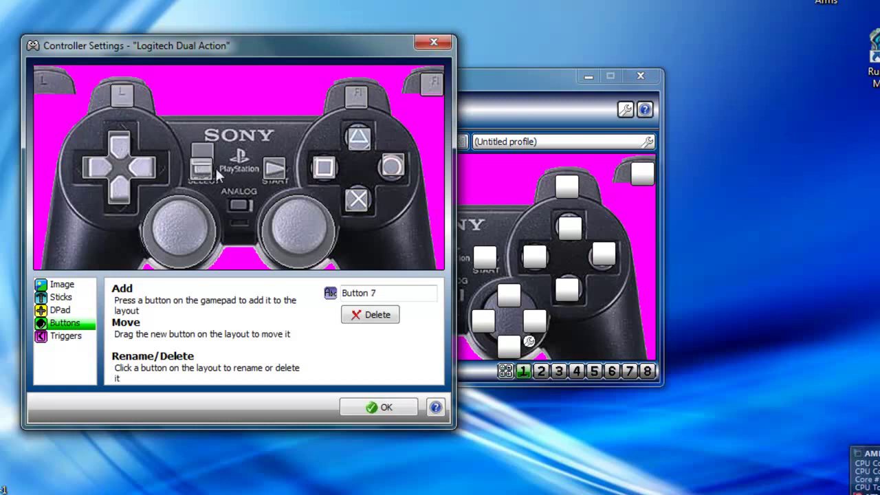
left_click_drag(216, 171, 50, 85)
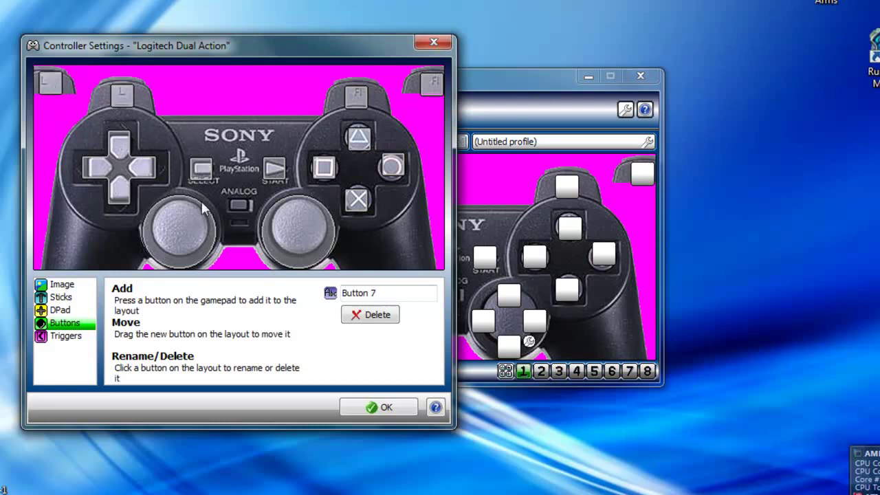
left_click_drag(300, 155, 177, 232)
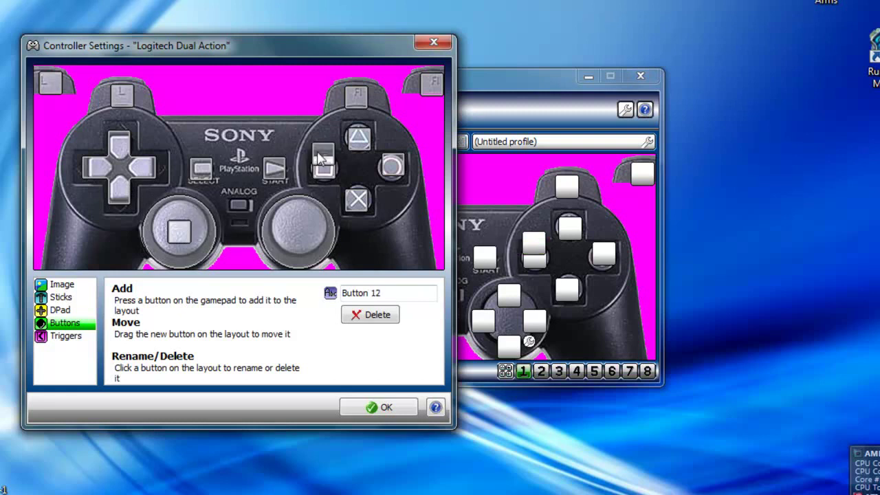
left_click_drag(317, 165, 300, 231)
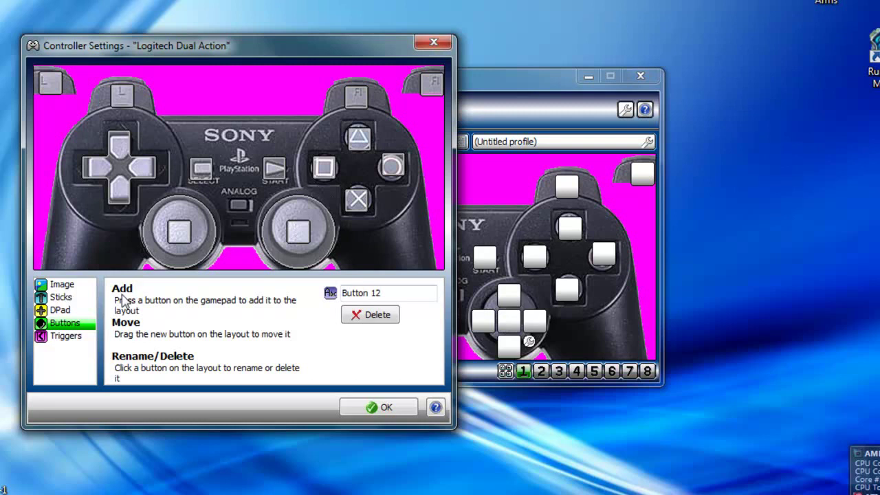
- Try enabling trigger detection on the Triggers page, then close Controller Settings with OK
left_click(76, 338)
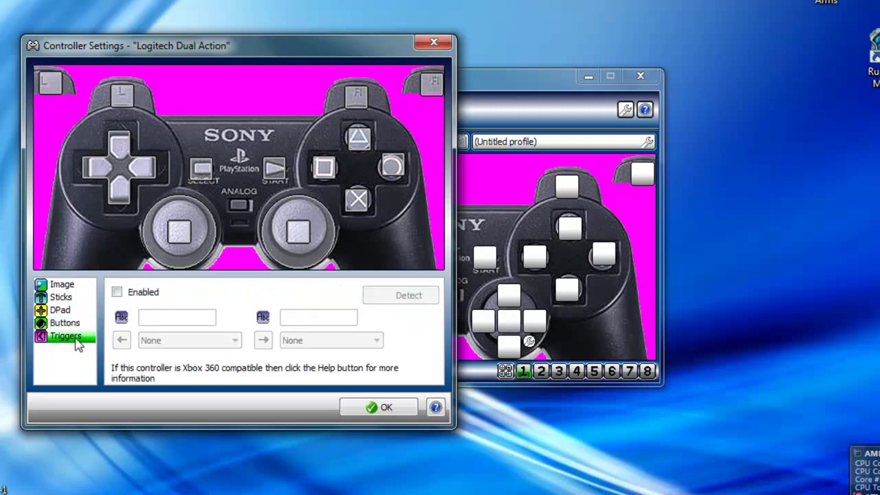
left_click(118, 294)
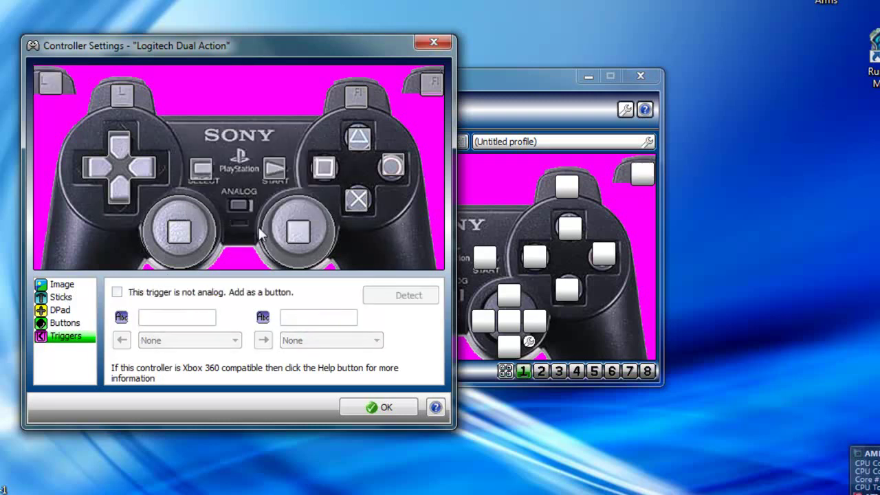
left_click(361, 410)
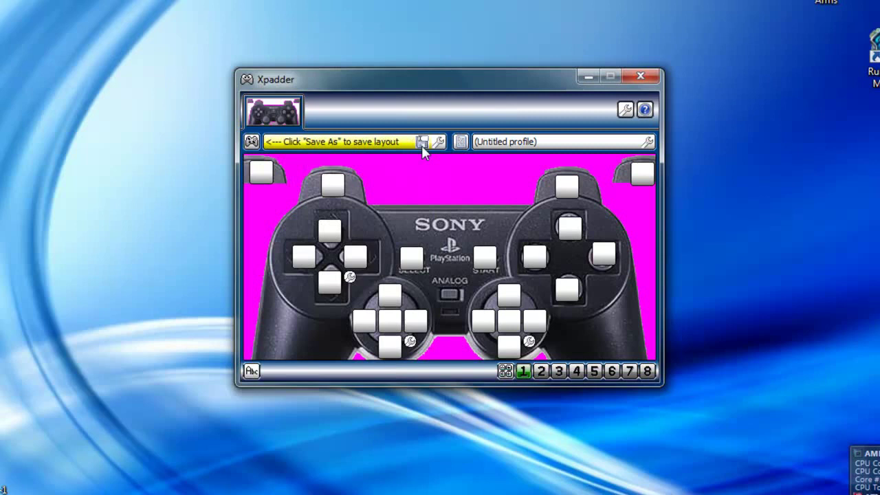
- Map SELECT to Tab (replacing Left Shift) and START to Esc
left_click(399, 249)
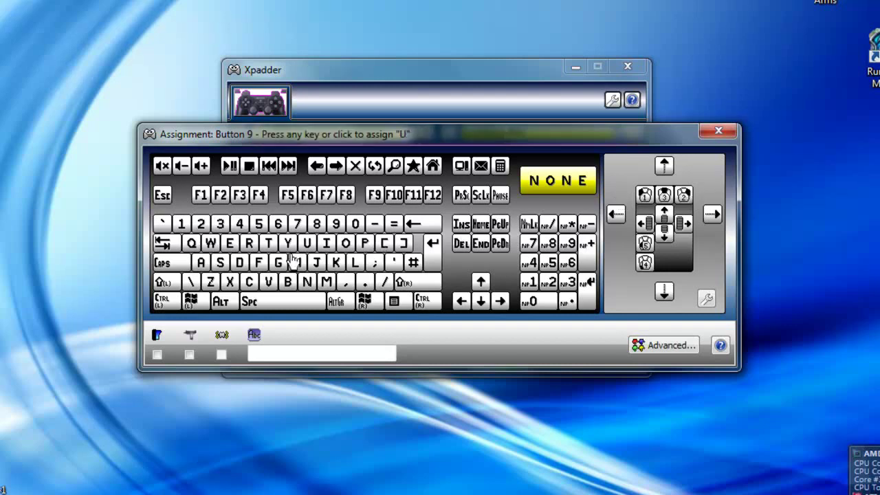
left_click(163, 282)
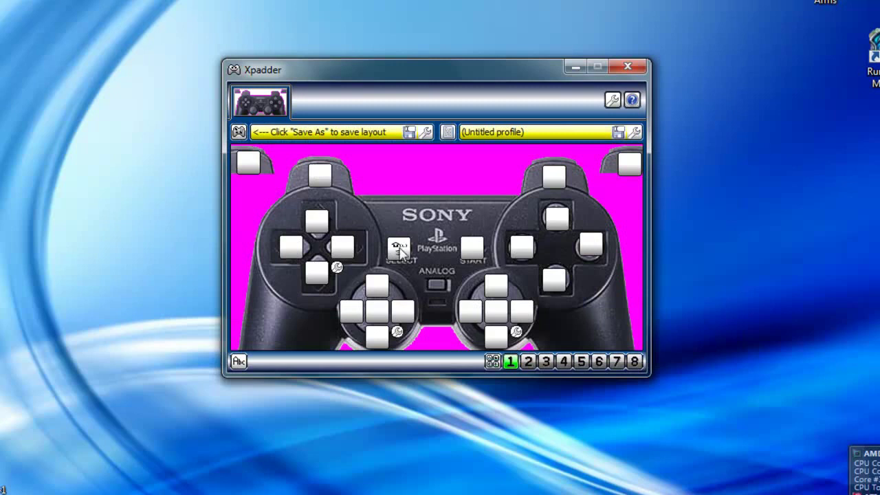
left_click(400, 248)
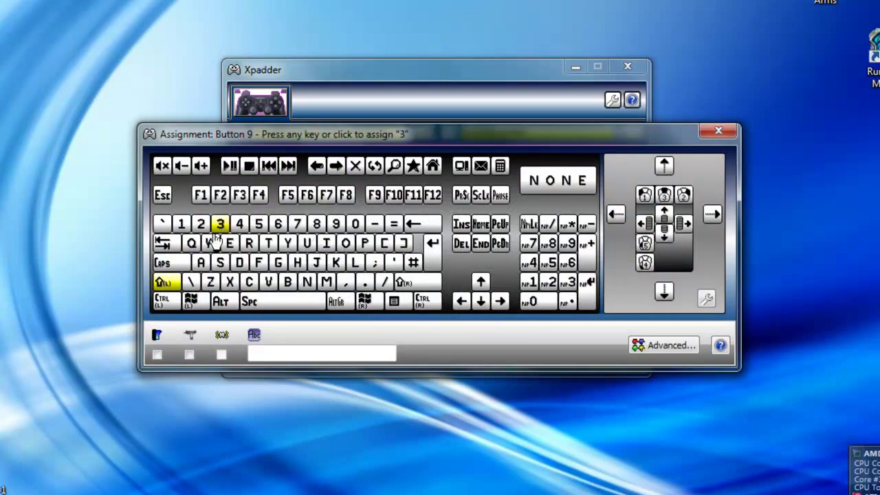
left_click(170, 245)
left_click(471, 250)
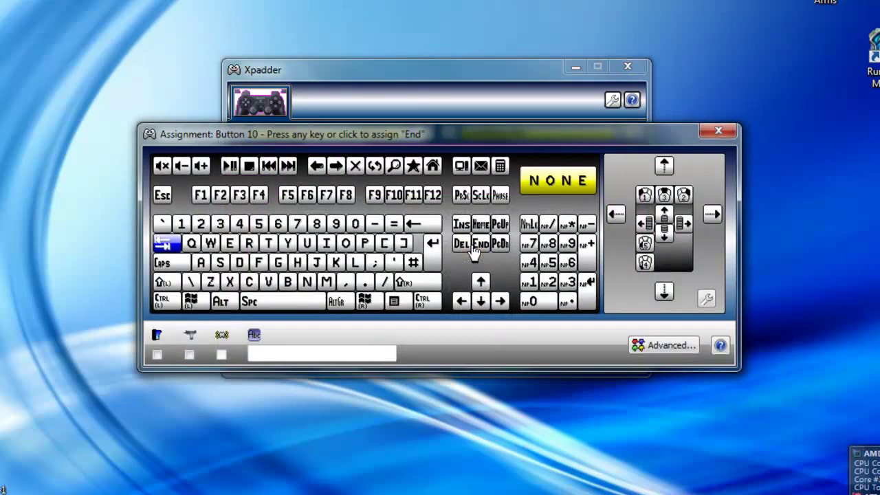
left_click(159, 197)
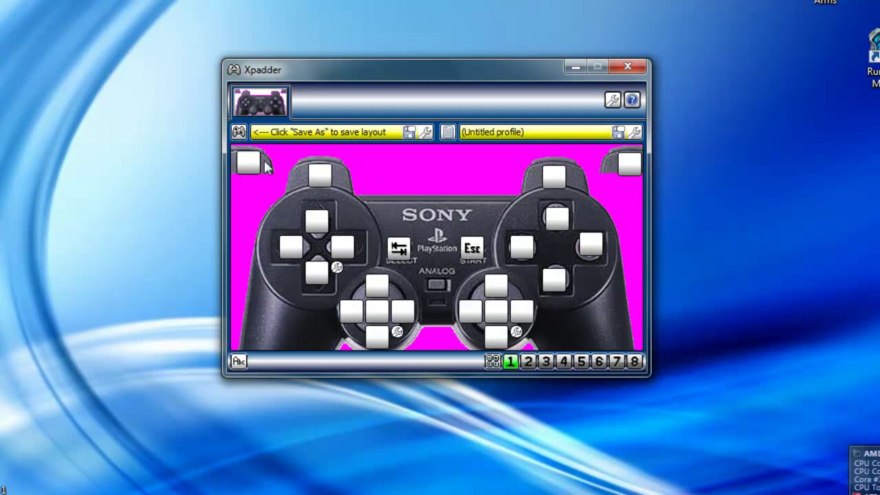
- Map L2 to the right mouse button and R2 to the left mouse button
left_click(256, 167)
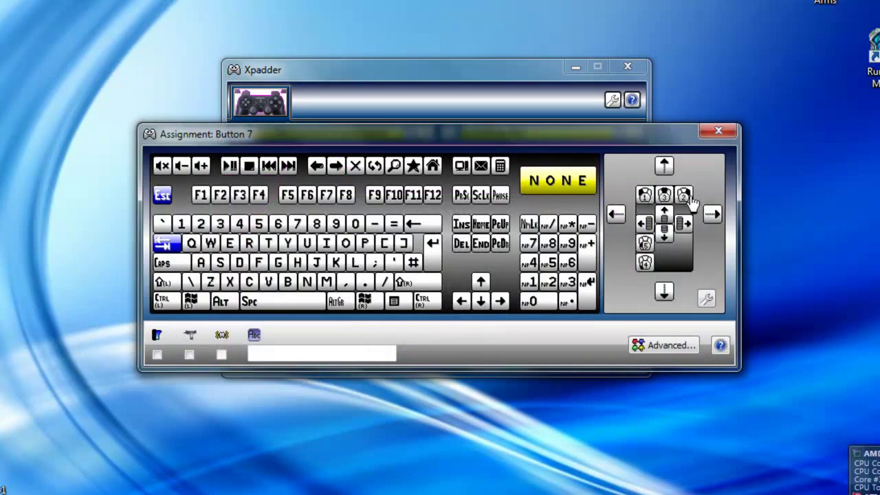
left_click(683, 195)
left_click(636, 162)
left_click(642, 193)
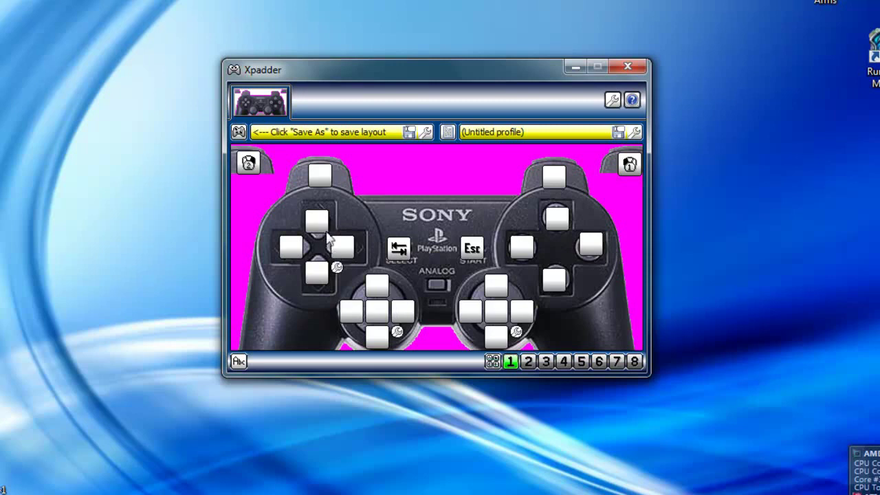
- Set the left stick to 4-way WASD movement with Left Shift on stick press
left_click(398, 333)
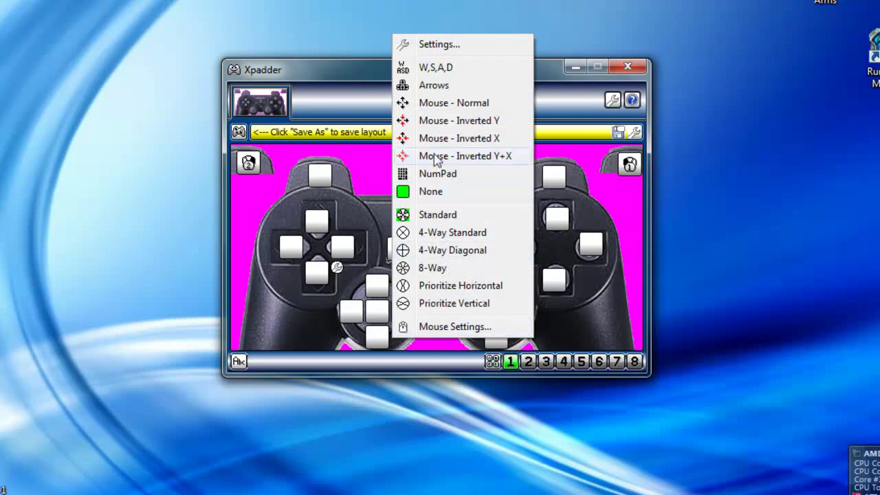
left_click(440, 68)
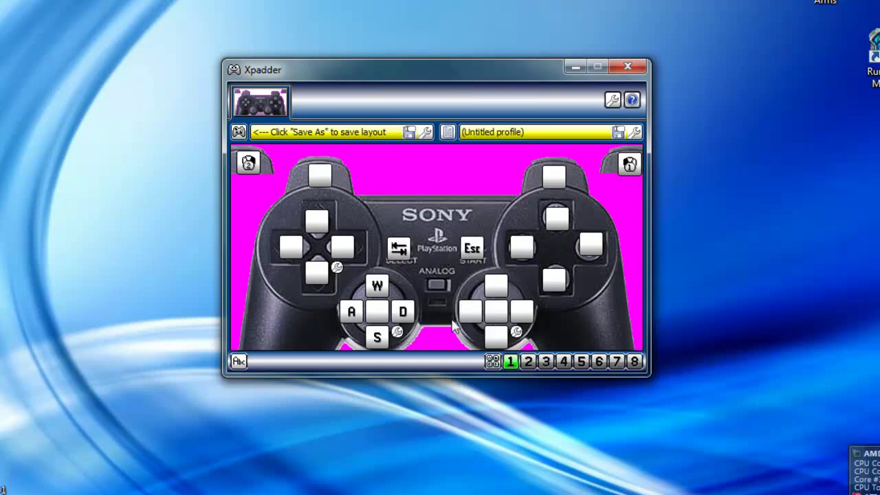
left_click(397, 334)
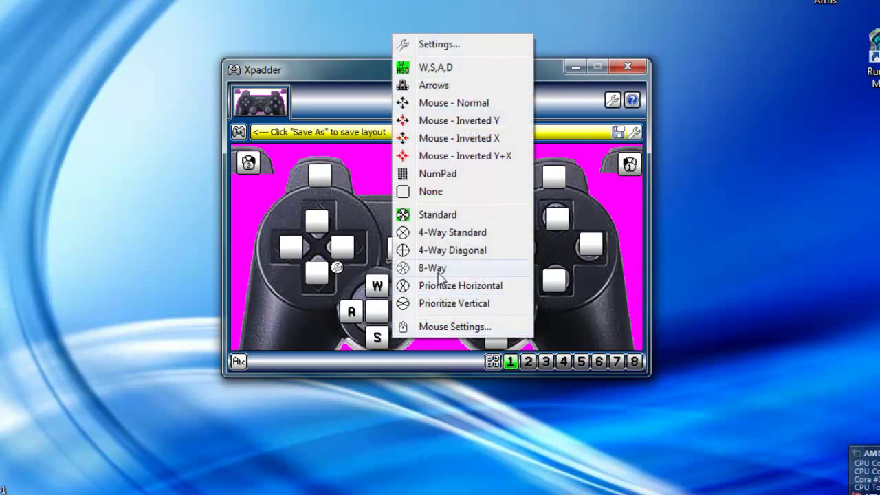
left_click(441, 268)
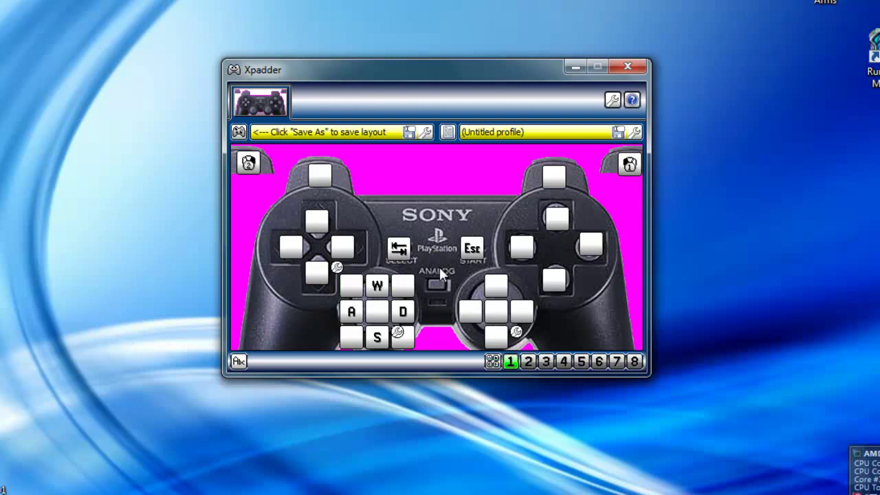
left_click(397, 333)
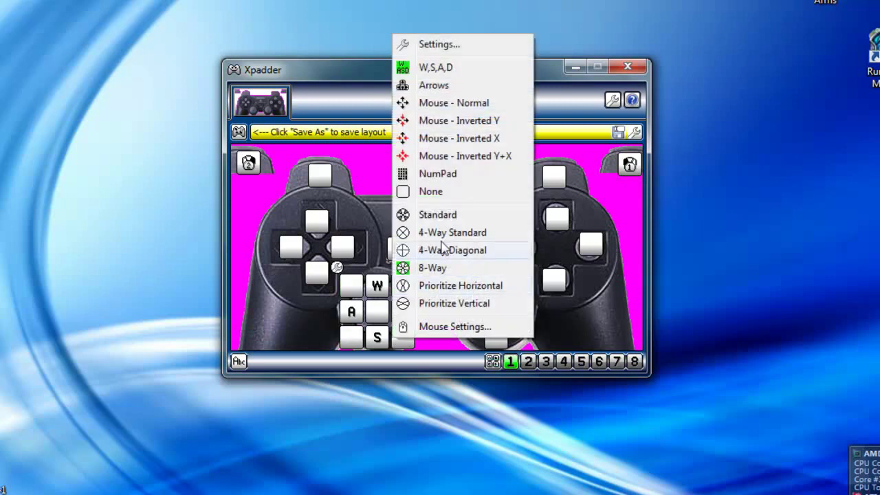
left_click(438, 232)
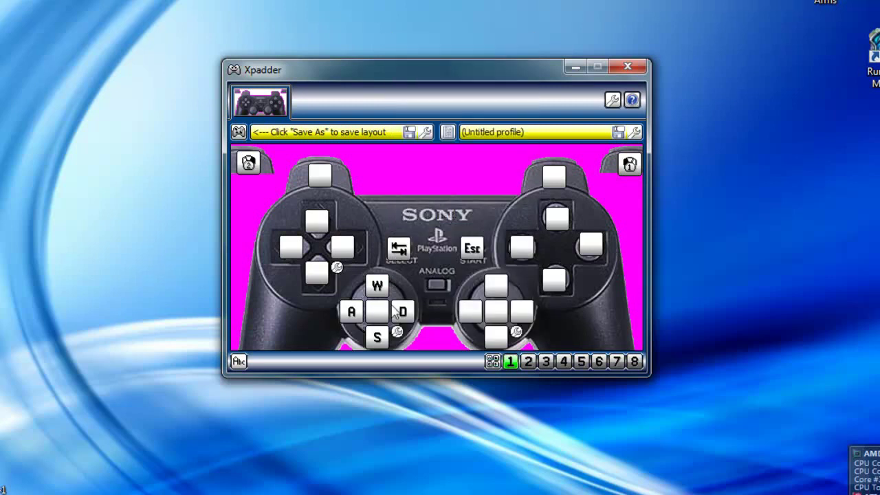
left_click(383, 308)
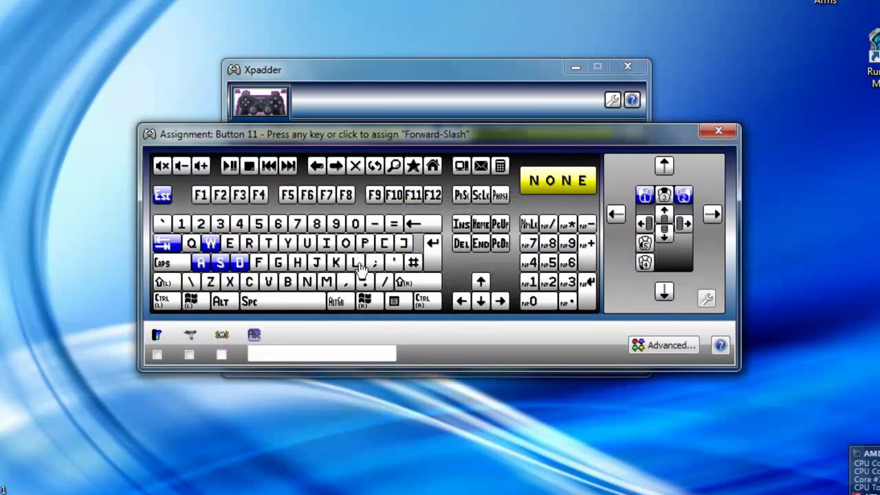
left_click(168, 288)
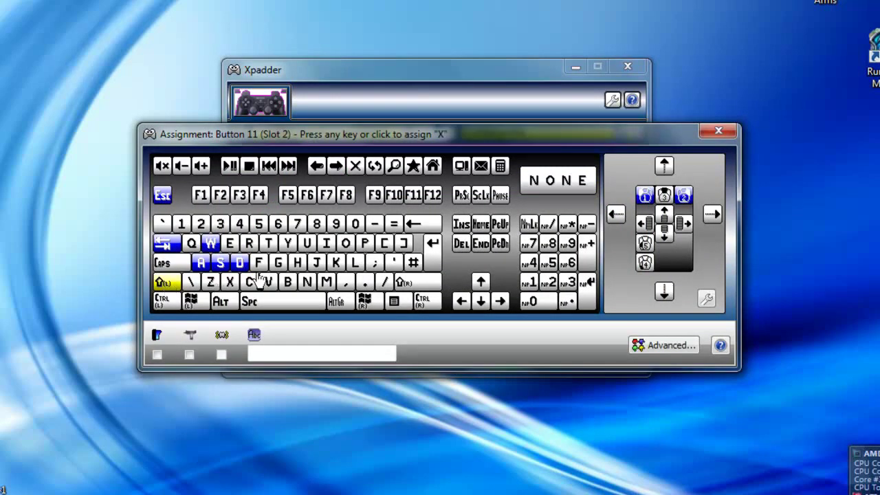
left_click(718, 130)
- Set the right stick to Mouse - Normal movement with Left Control on stick press
left_click(518, 333)
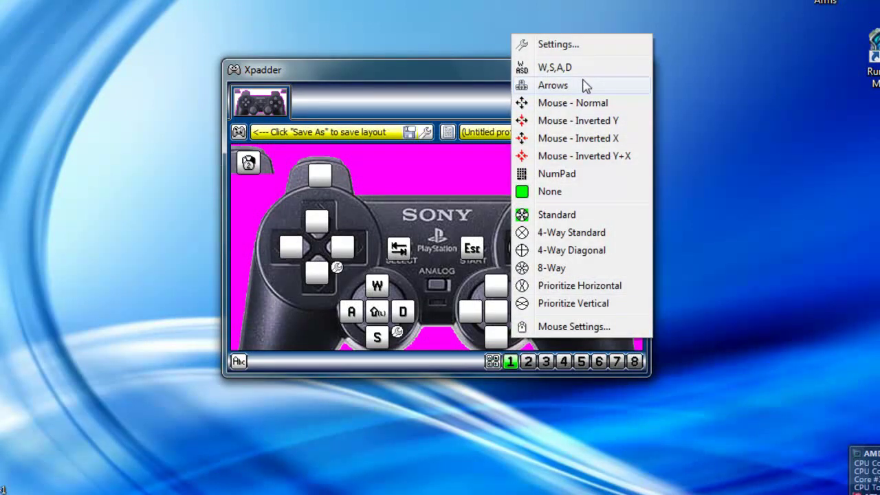
left_click(594, 109)
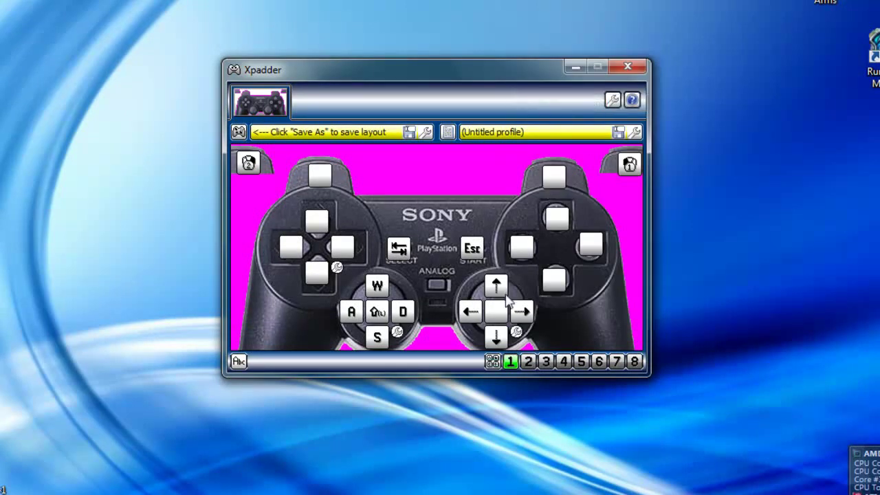
left_click(505, 312)
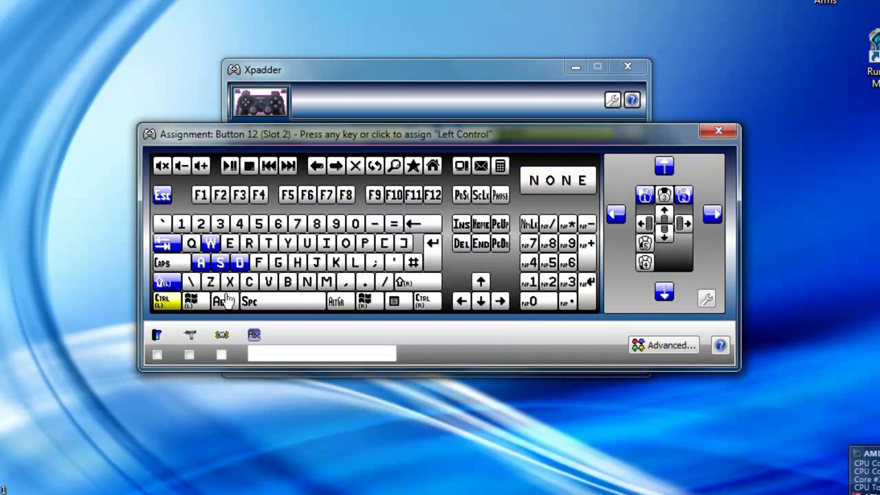
left_click(727, 131)
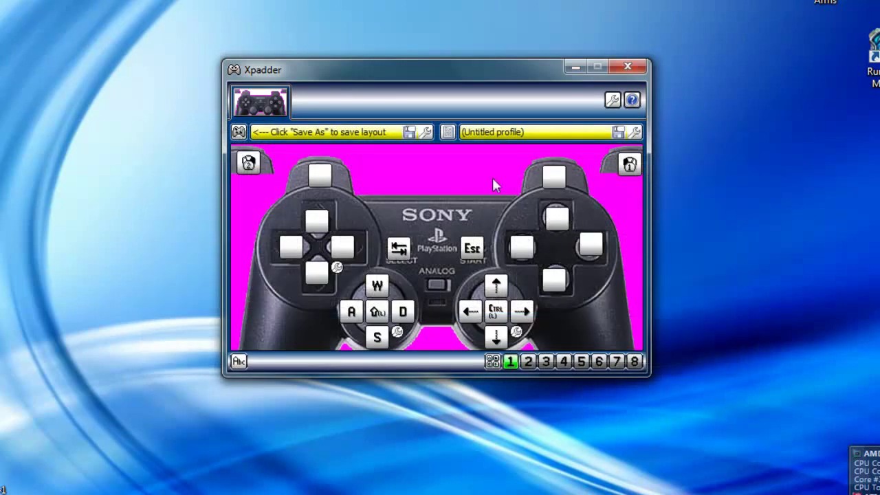
- In Stick 2's Mouse Settings, drag horizontal emulation speed to 128, keeping vertical at 75
left_click(515, 334)
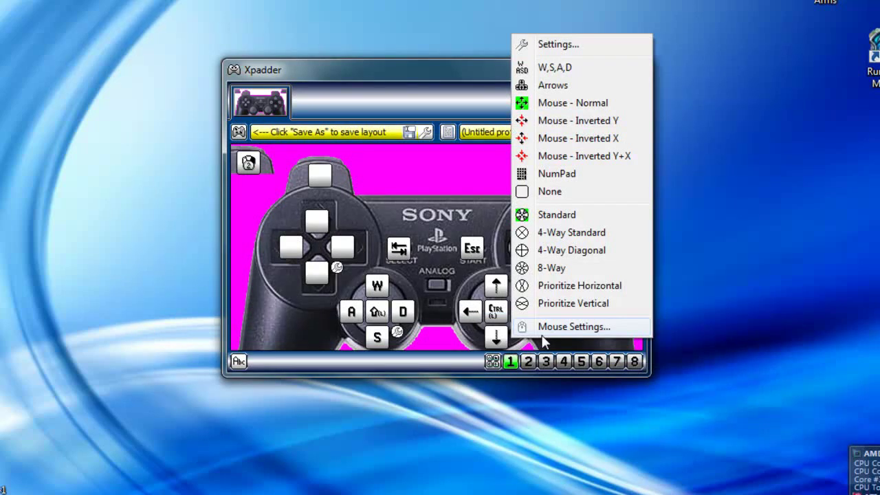
left_click(553, 327)
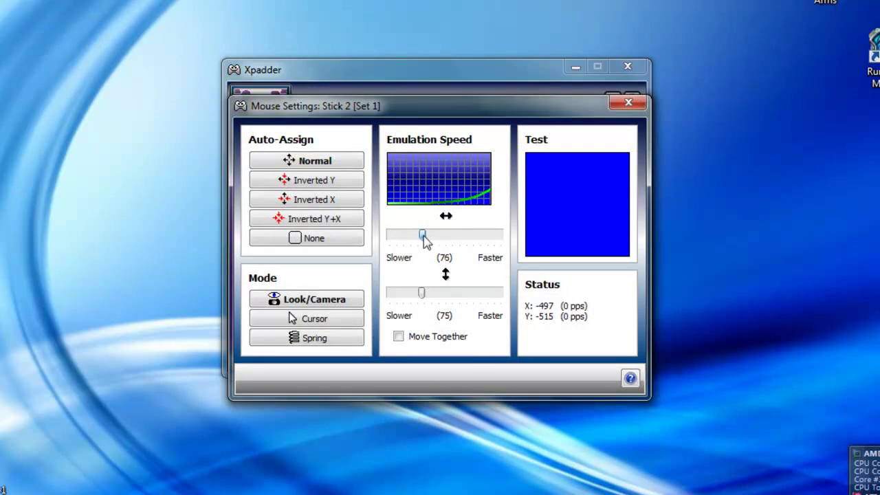
left_click_drag(424, 240, 423, 245)
left_click_drag(425, 244, 448, 242)
mouse_move(424, 305)
left_mouse_down()
mouse_move(442, 304)
mouse_move(421, 297)
left_mouse_up()
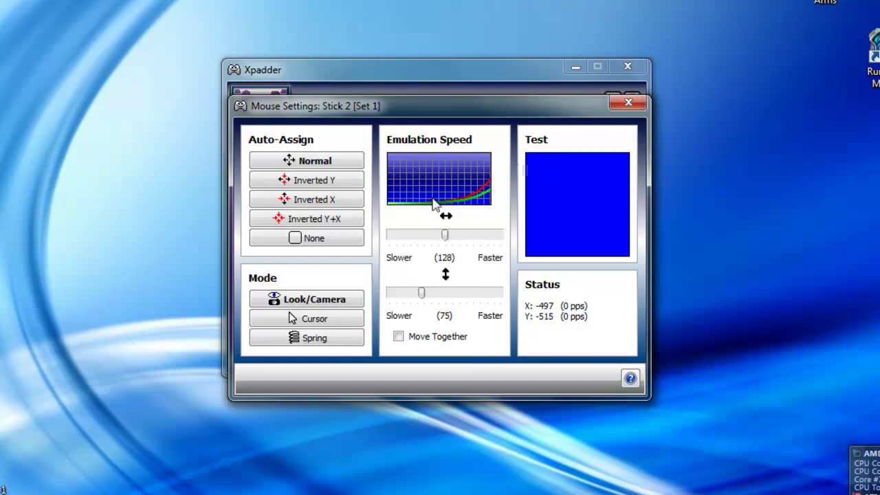
left_click(620, 105)
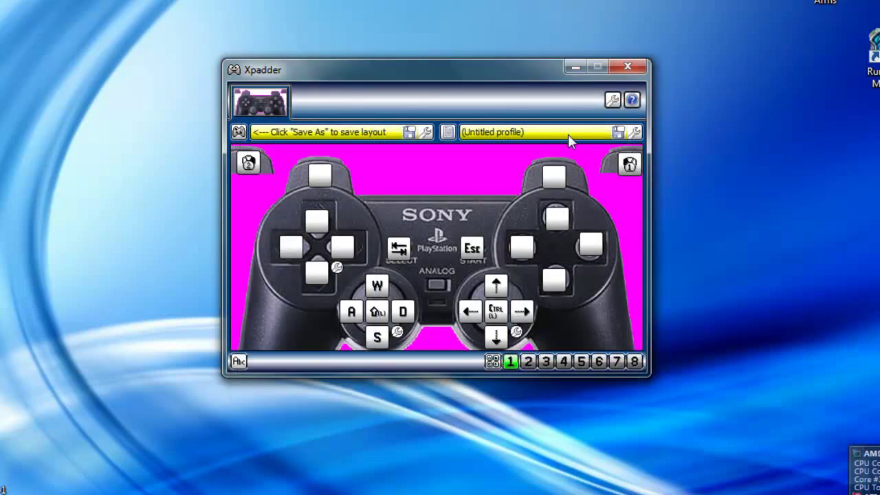
left_click(617, 133)
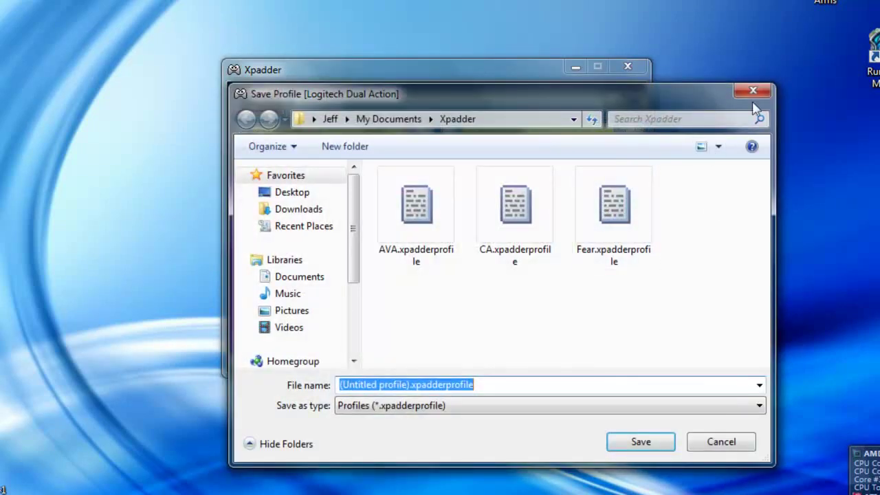
left_click(761, 93)
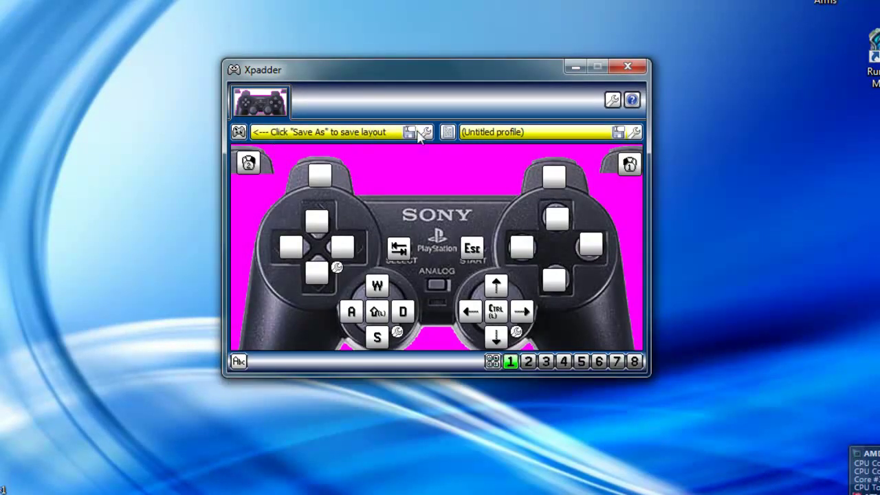
- Discard the unsaved layout and load the My Logitech Dual Action controller file, set to auto-open
left_click(239, 132)
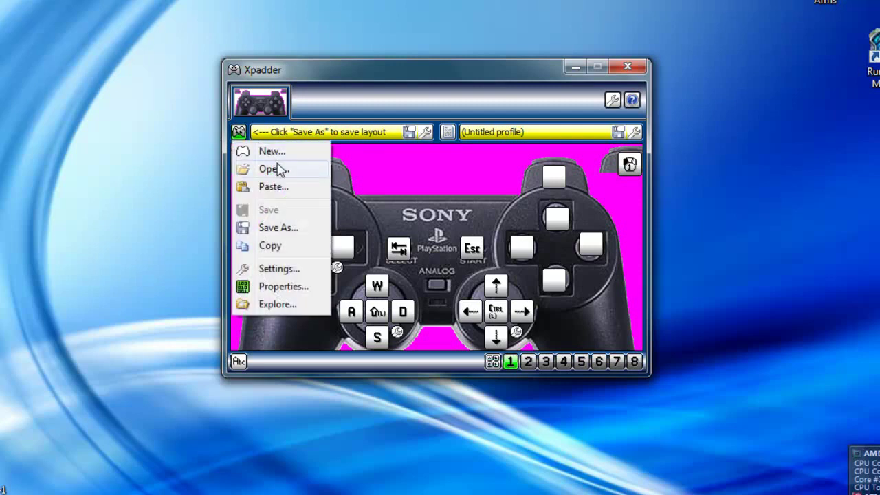
left_click(278, 169)
left_click(455, 302)
double_click(417, 216)
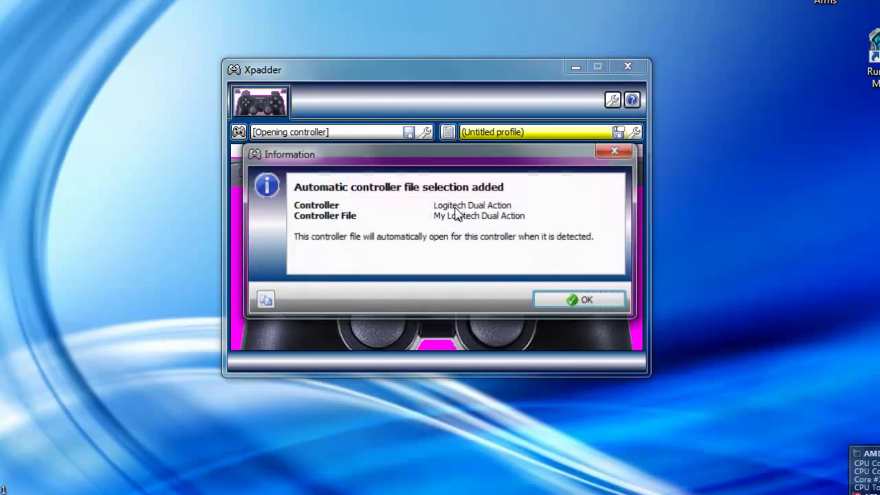
left_click(578, 300)
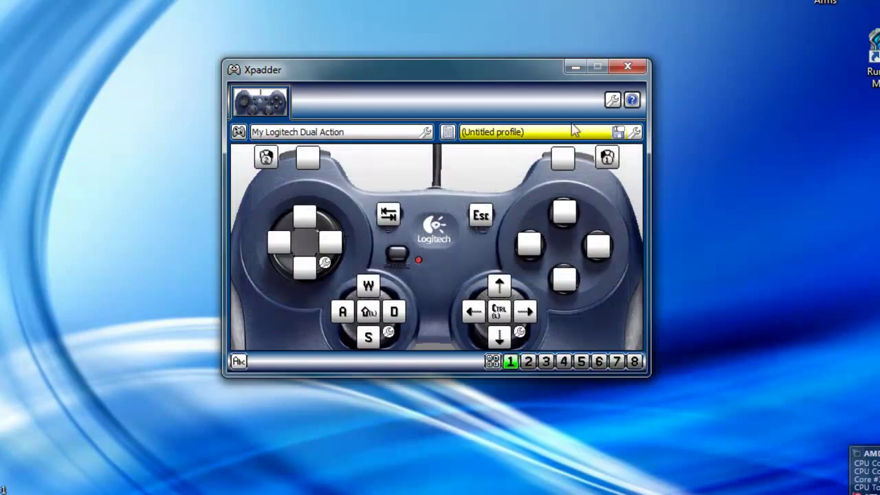
- Load the saved CA profile, discarding the untitled profile
left_click(447, 133)
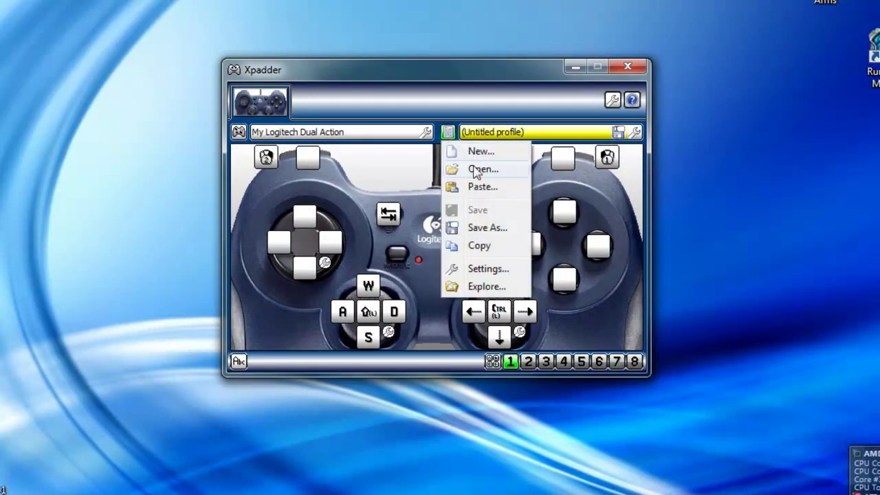
left_click(473, 173)
left_click(492, 151)
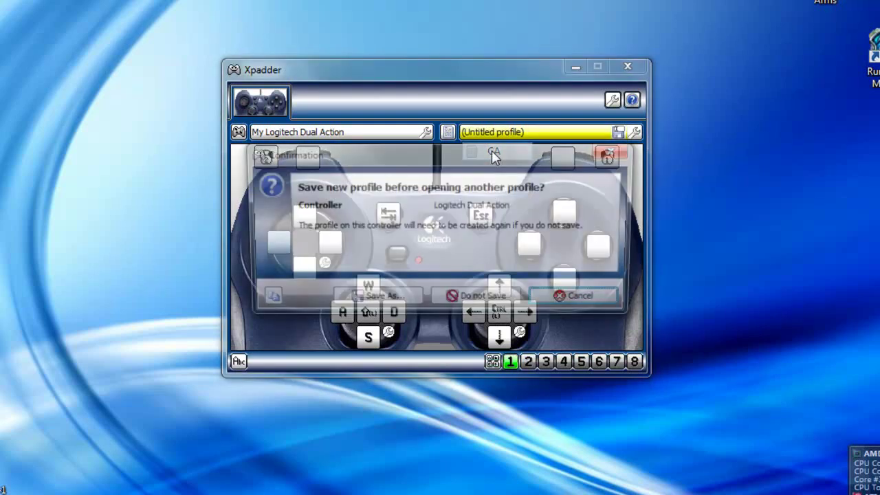
left_click(475, 300)
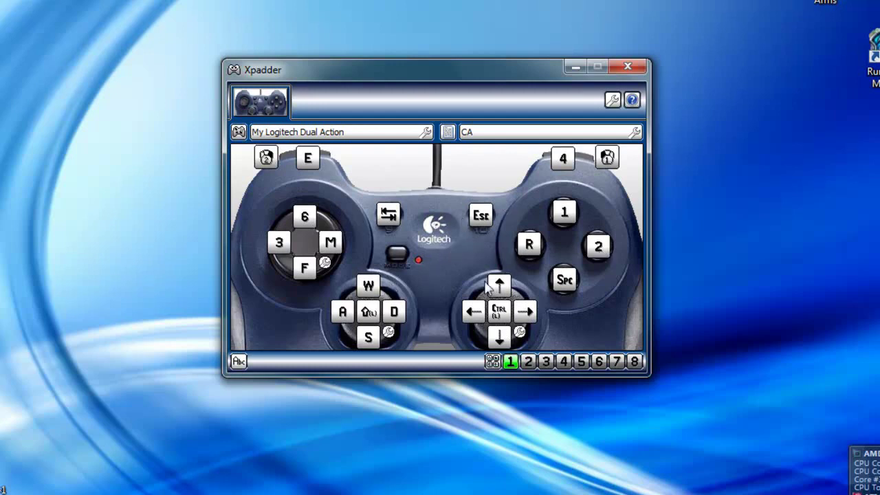
left_click(521, 332)
left_click(544, 328)
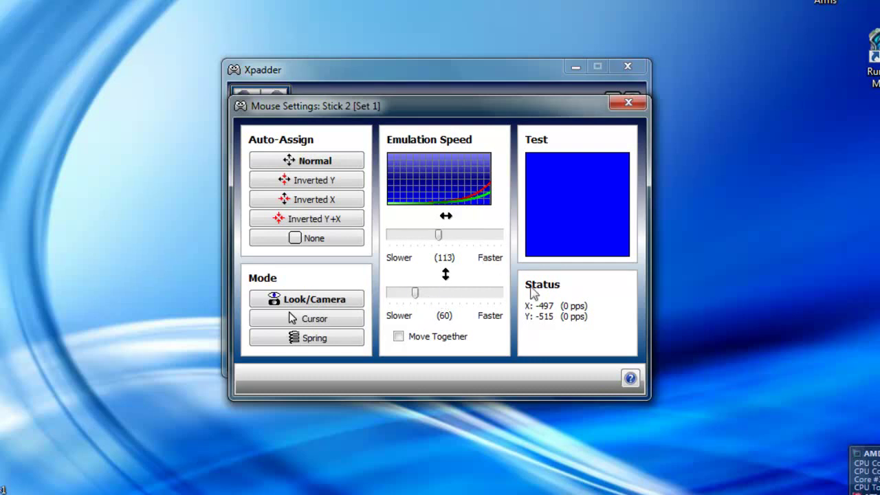
left_click(612, 108)
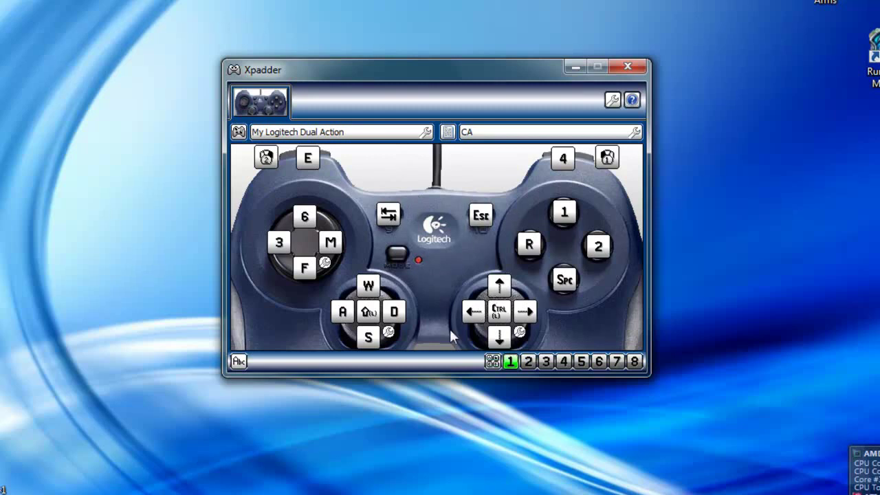
- Browse button sets 2 through 8, then make set 1 the active set
left_click(529, 362)
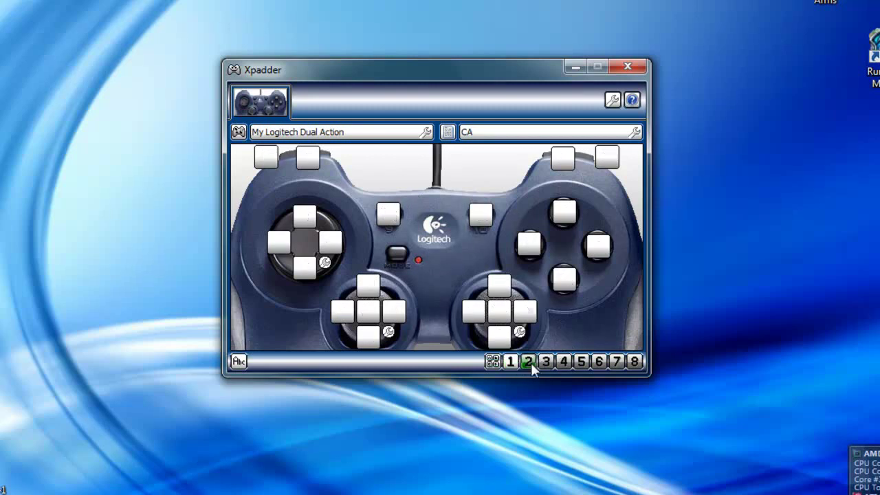
left_click(565, 361)
left_click(599, 362)
left_click(634, 363)
left_click(528, 361)
left_click(509, 362)
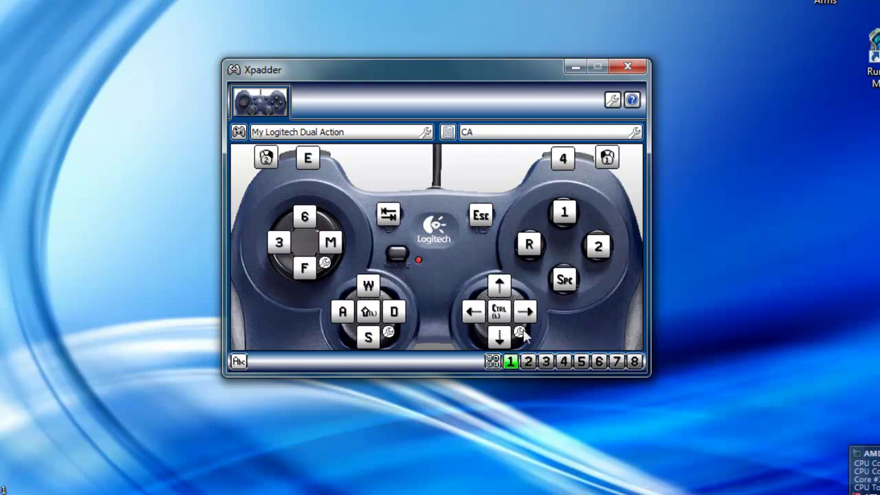
- Load the saved AVA profile
left_click(448, 132)
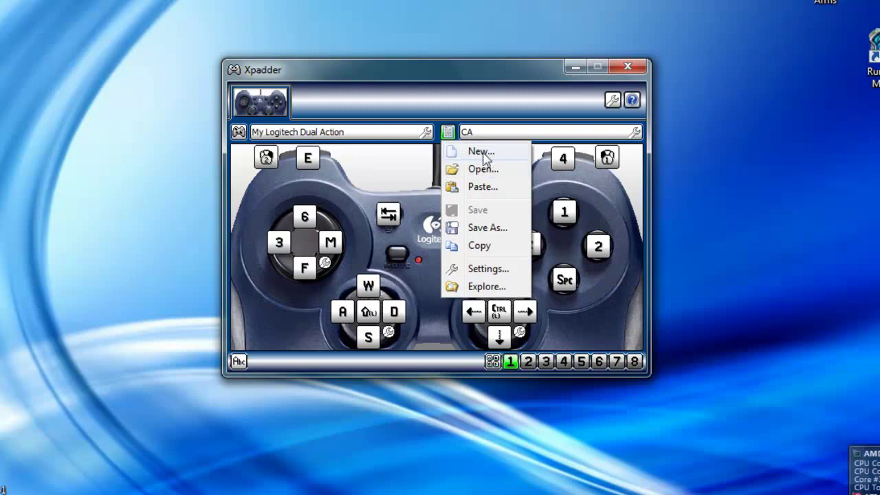
left_click(489, 169)
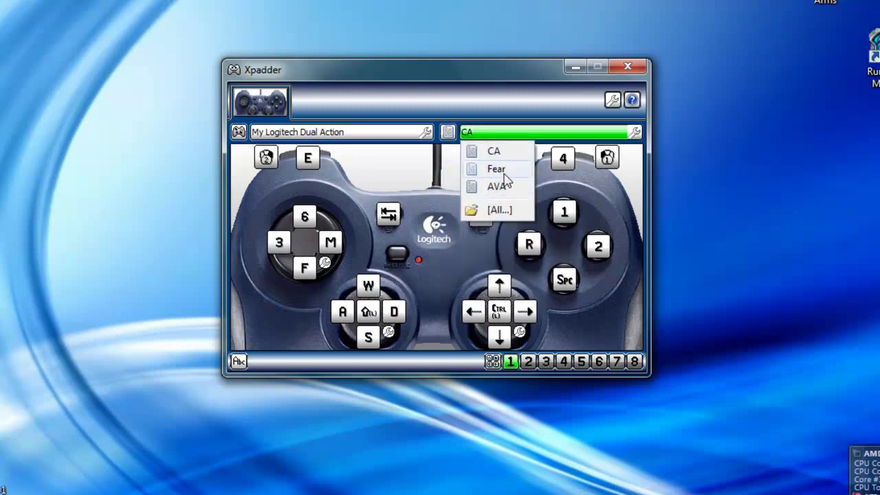
left_click(498, 186)
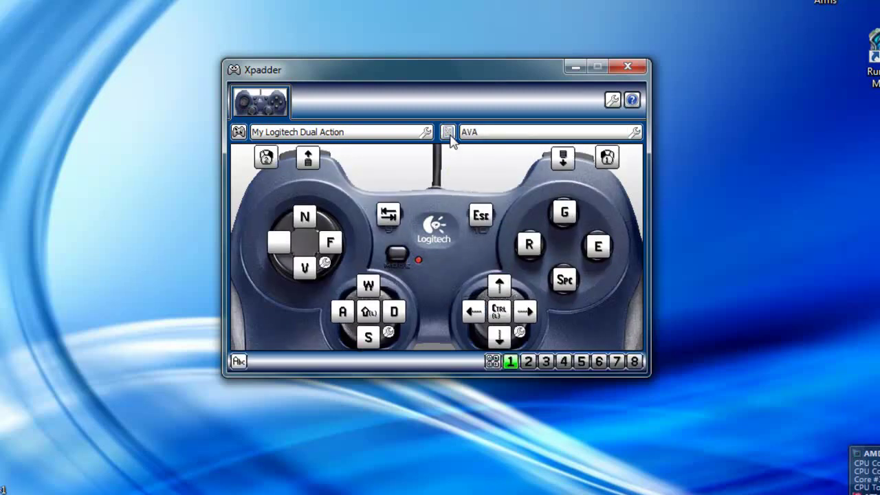
- Reload the saved CA profile
left_click(449, 132)
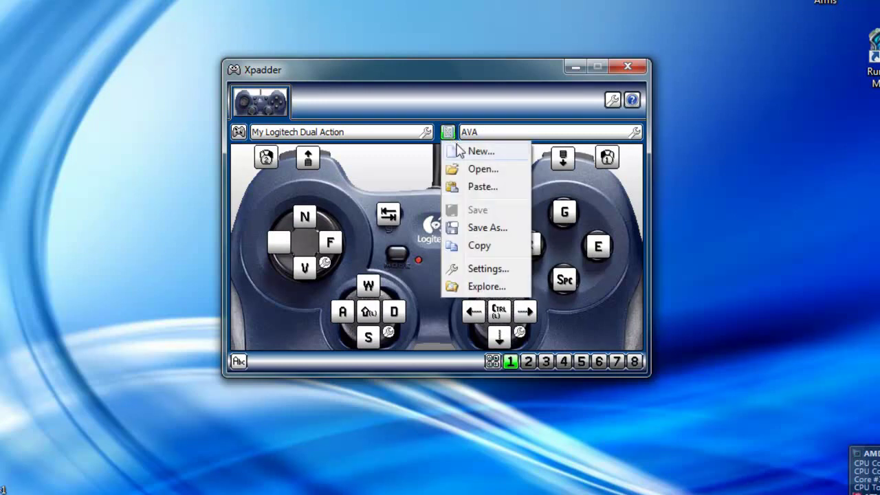
left_click(483, 169)
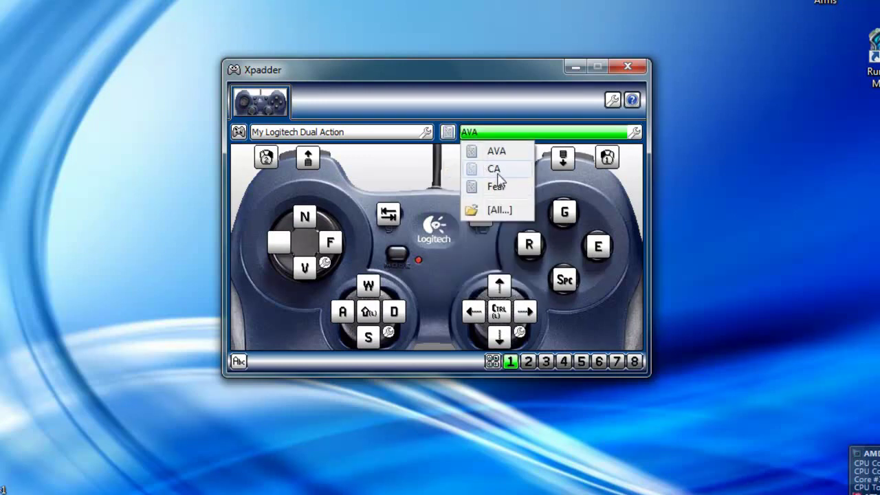
left_click(495, 171)
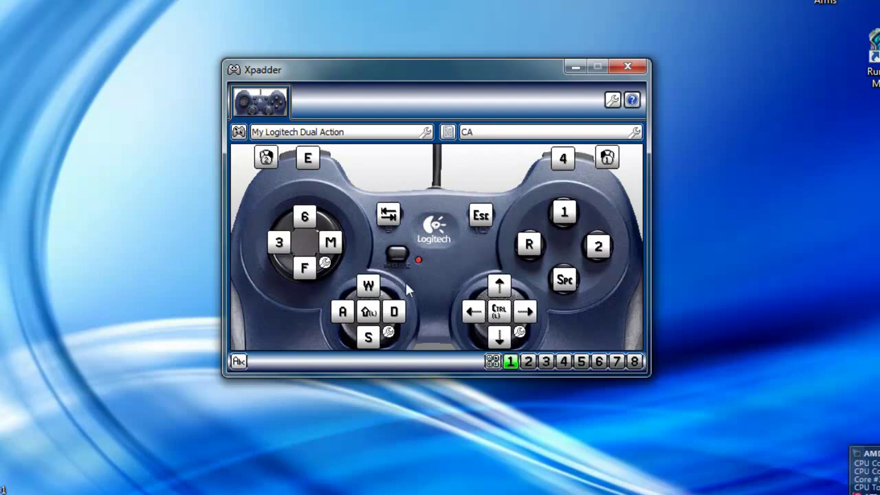
left_click(388, 333)
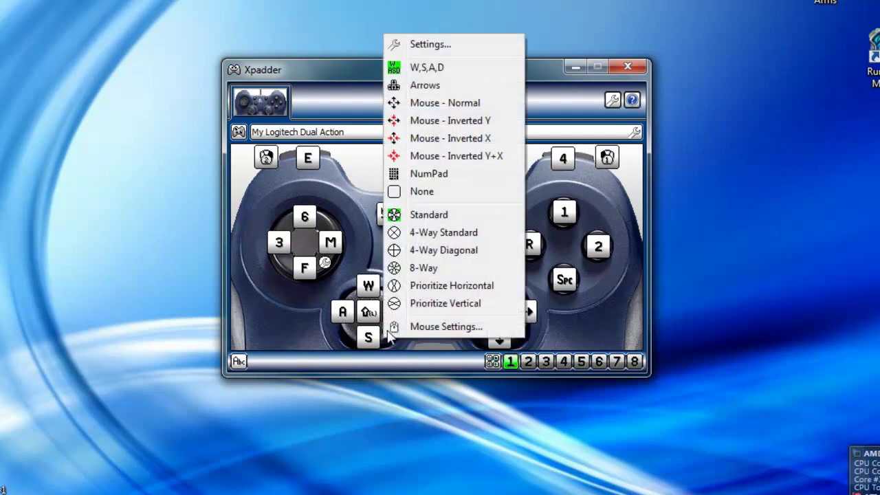
left_click(287, 345)
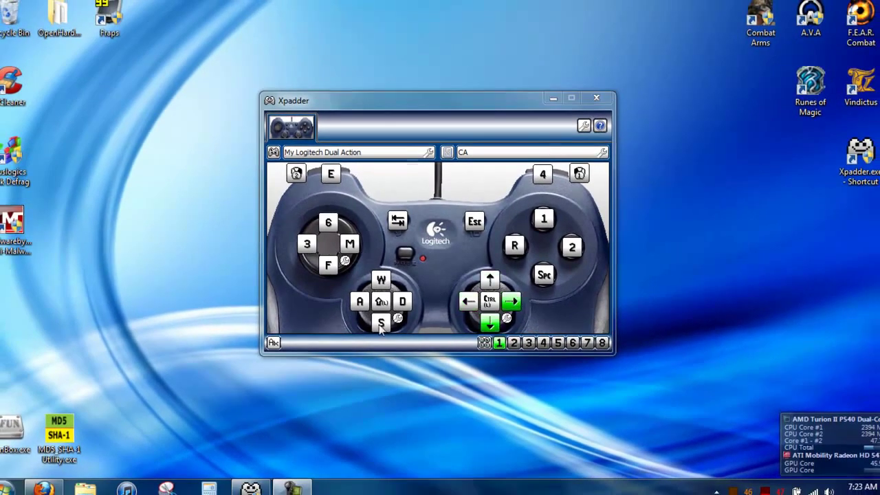
right_click(109, 173)
right_click(249, 90)
right_click(287, 33)
left_click(705, 105)
left_click(760, 27)
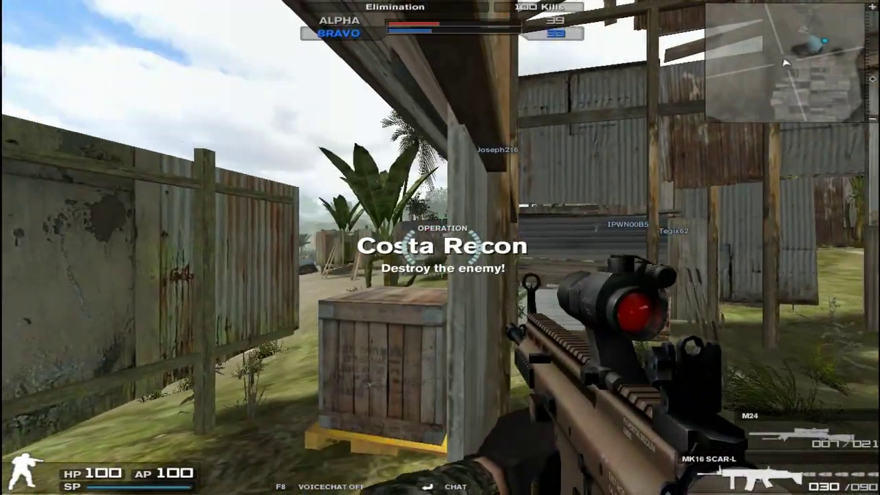
- Scope in and fire the SCAR-L until the enemy is killed, then lower the scope
right_click(440, 247)
left_click(440, 247)
left_click(439, 247)
left_click(440, 248)
left_click(440, 248)
left_click(440, 247)
left_click(440, 247)
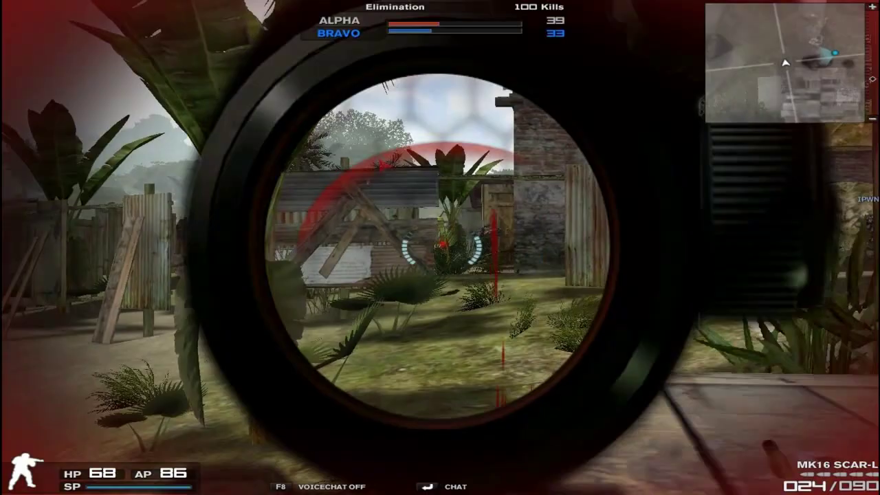
left_click(440, 248)
left_click(440, 247)
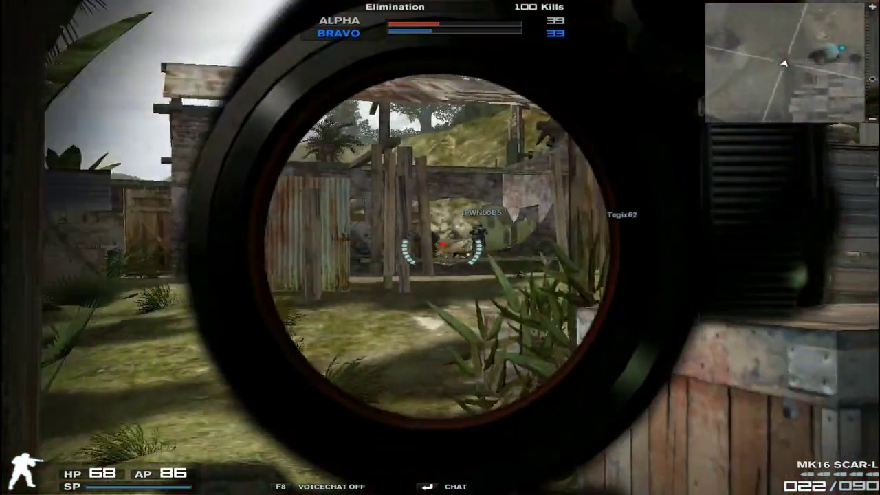
left_click(440, 248)
left_click(440, 248)
left_click(440, 247)
left_click(440, 248)
left_click(440, 247)
left_click(440, 248)
left_click(440, 247)
right_click(440, 247)
- Sprint toward the beach, checking ahead through the scope and aiming toward the huts
key("w")
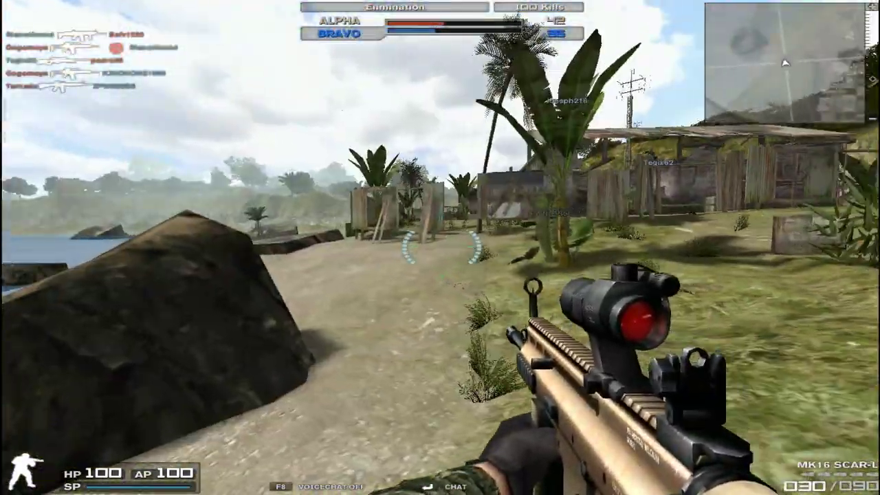
right_click(440, 247)
right_click(440, 248)
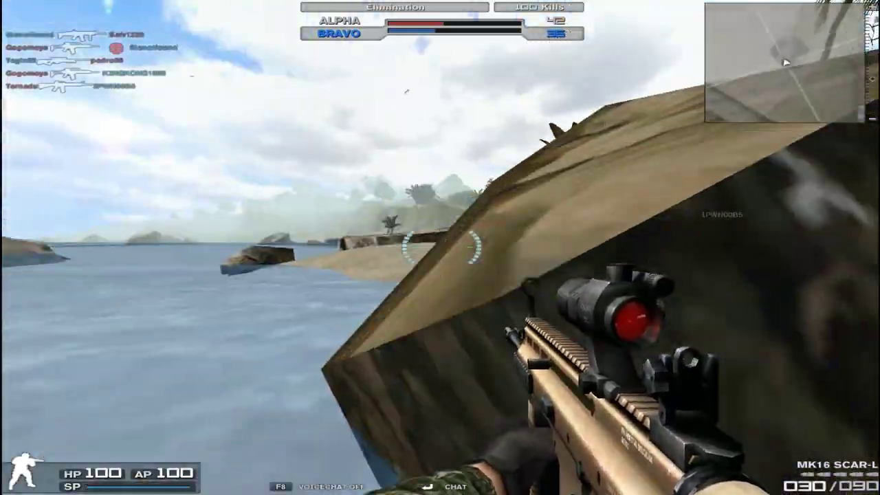
right_click(440, 248)
right_click(440, 248)
mouse_move(440, 248)
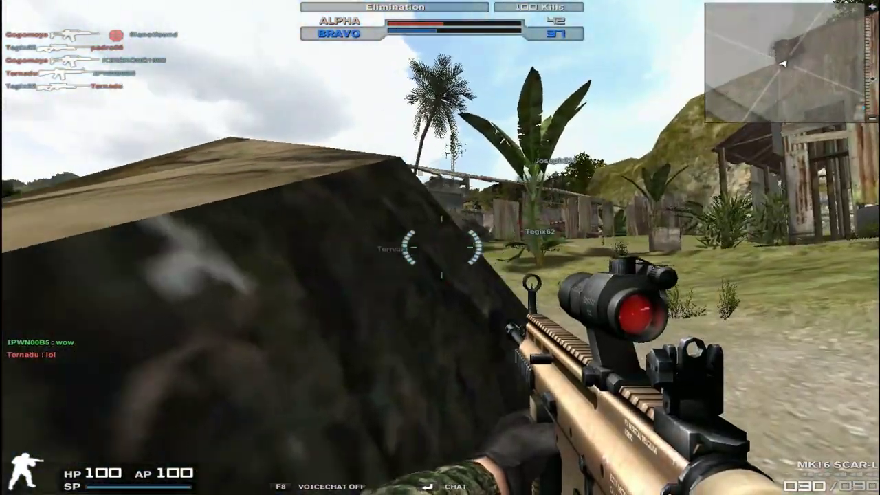
right_click(439, 248)
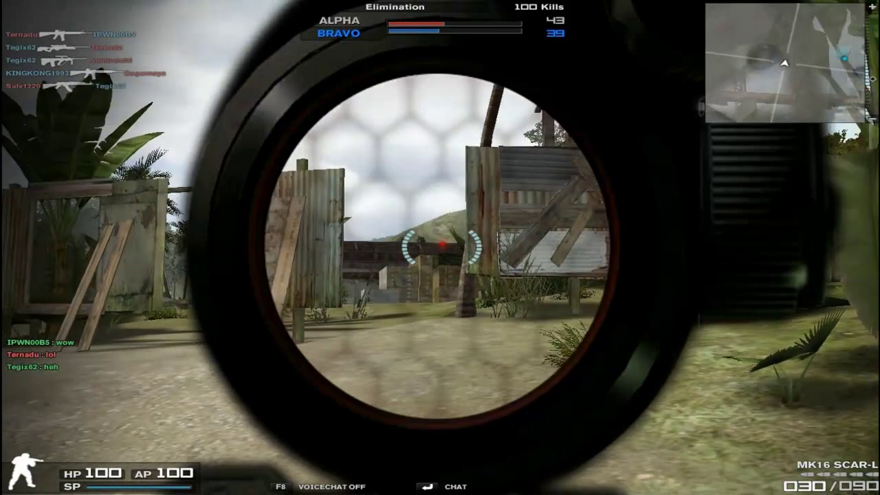
- Fire five scoped shots at the distant enemy near the huts
mouse_move(440, 248)
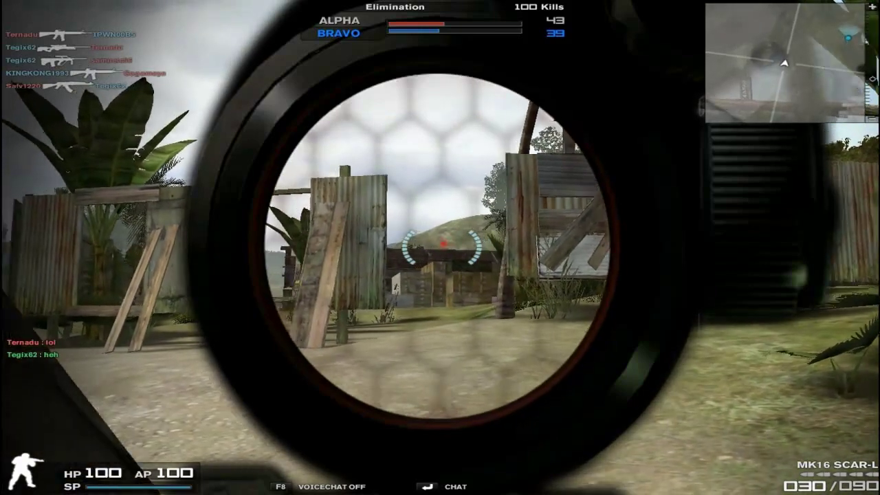
left_click(440, 247)
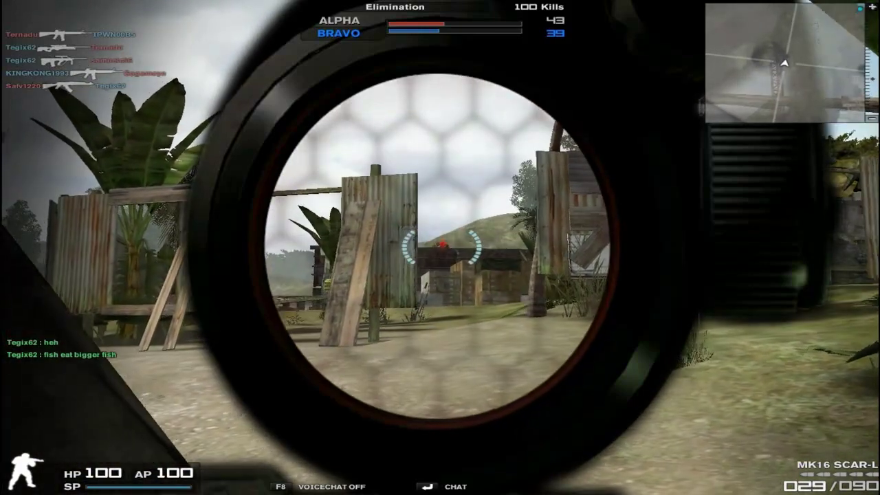
left_click(440, 248)
left_click(440, 248)
left_click(440, 248)
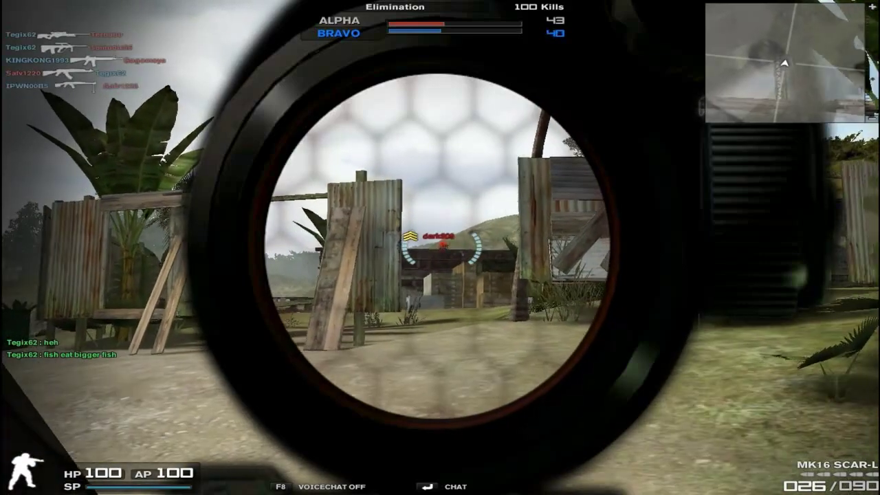
left_click(440, 248)
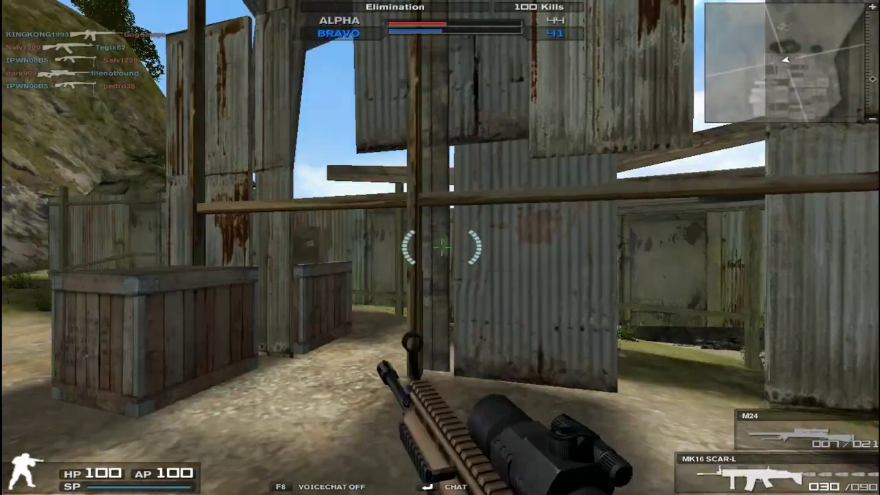
- Advance past the corrugated walls, scope in, and sidestep left to line up the enemy
key("w")
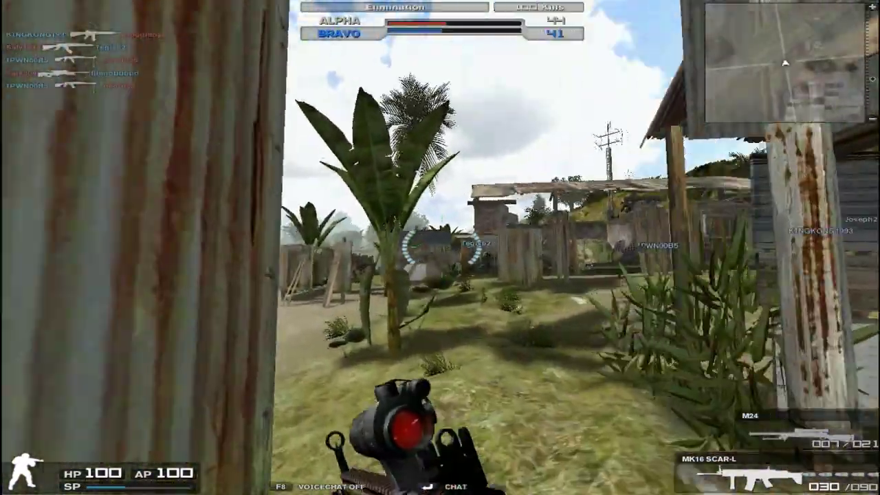
right_click(440, 248)
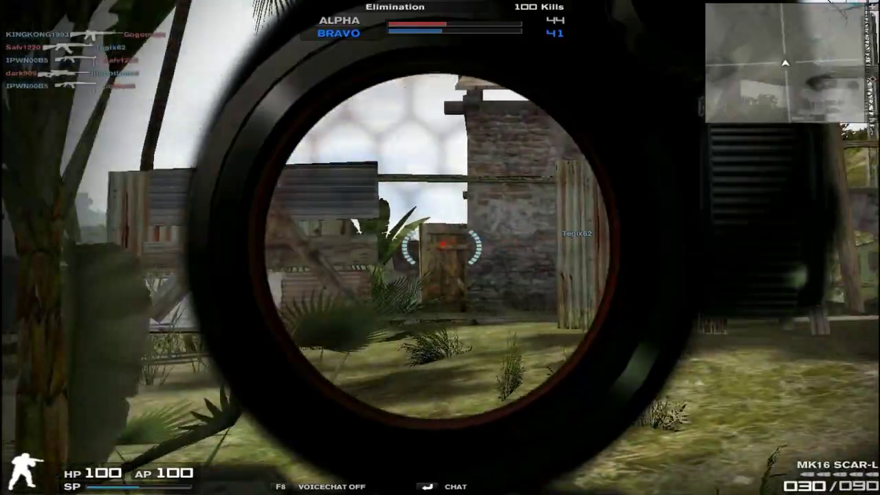
right_click(440, 247)
right_click(440, 248)
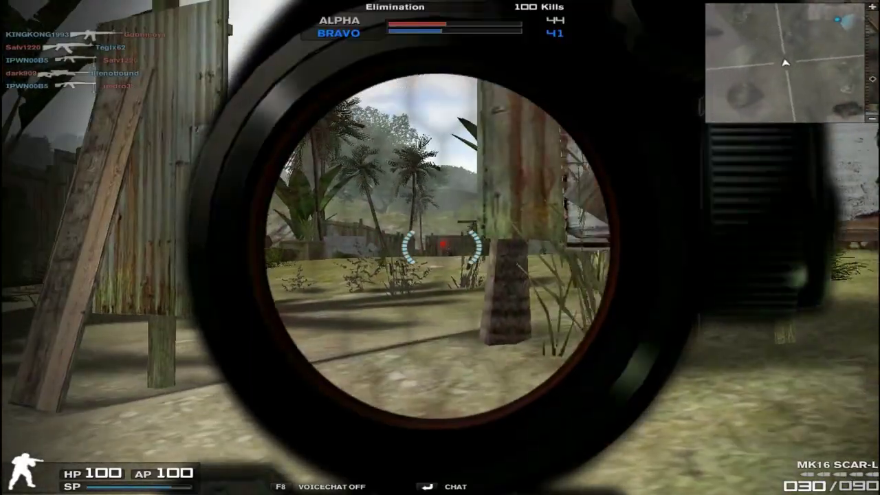
key("a")
- Fire scoped SCAR-L bursts at the enemy, dropping the magazine from 30 to 20
left_click(440, 248)
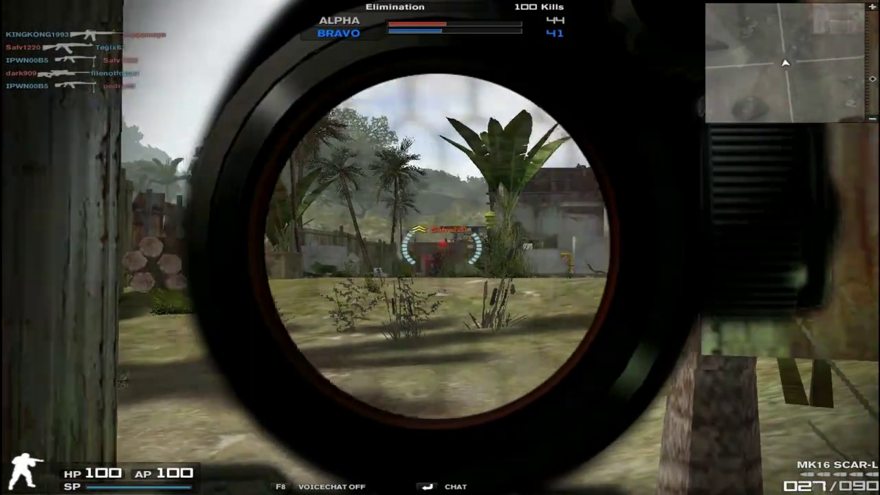
left_click(440, 248)
left_click(440, 248)
left_click(440, 247)
left_click(440, 248)
left_click(440, 247)
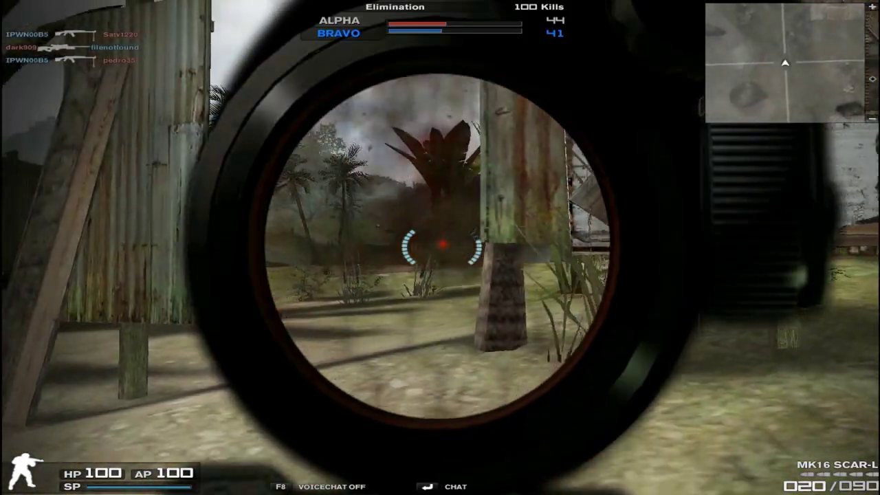